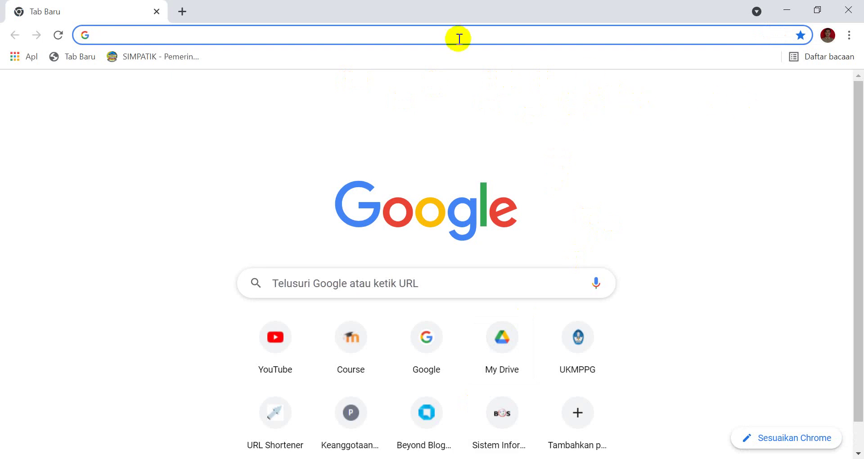
Leave the browser for the desktop and check the Wi-Fi connection in the list of available networks.
left_click(843, 10)
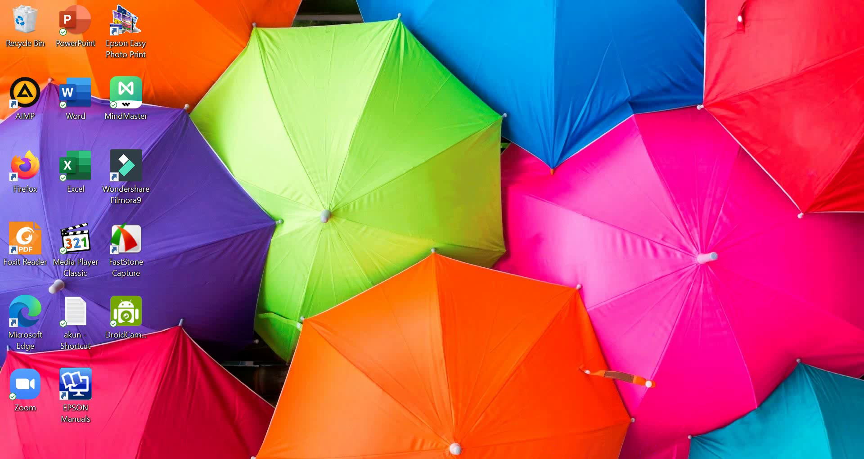
left_click(797, 458)
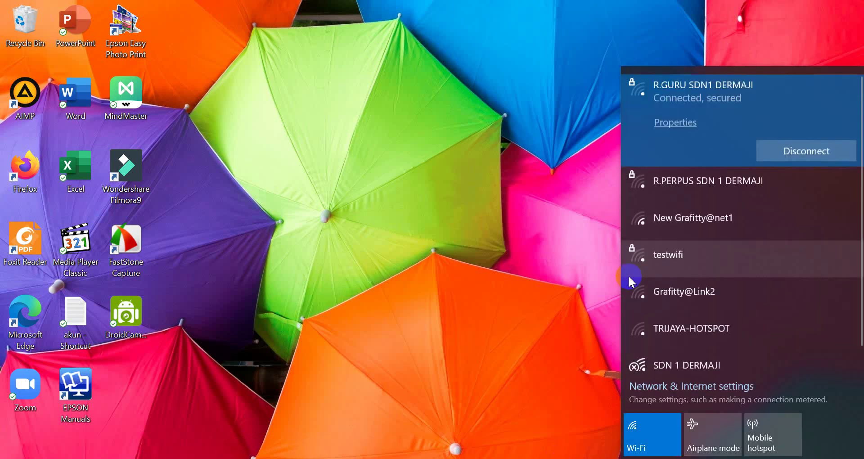
left_click(490, 307)
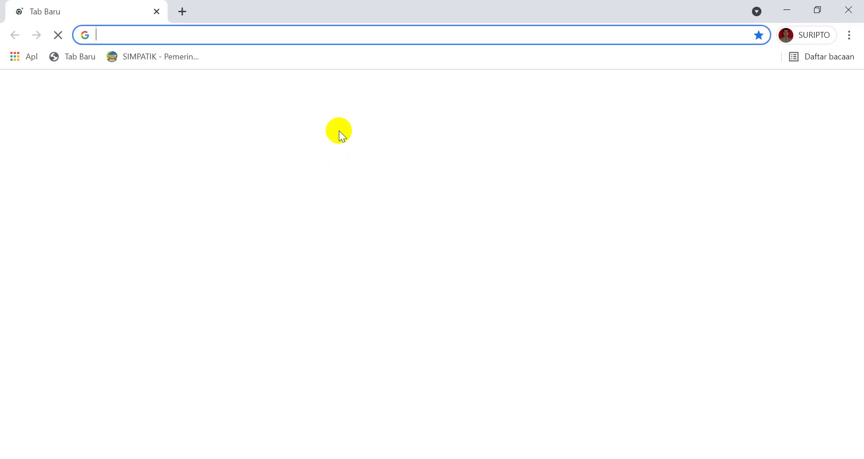
Load google.com in the browser.
left_click(198, 34)
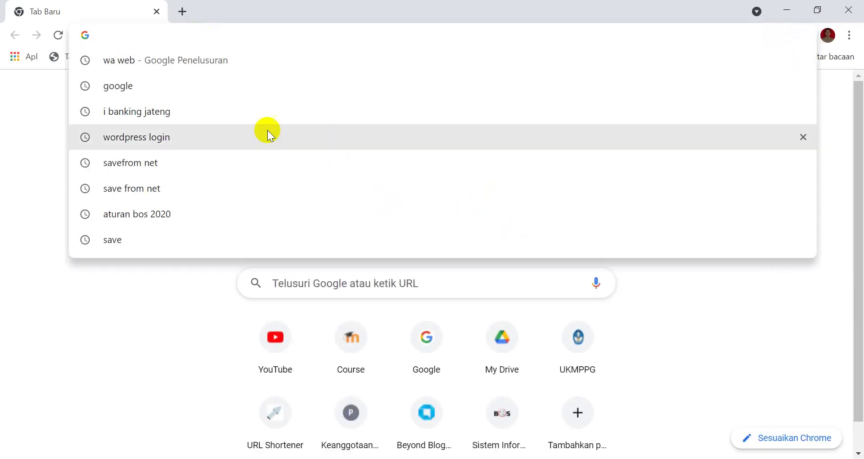
left_click(63, 289)
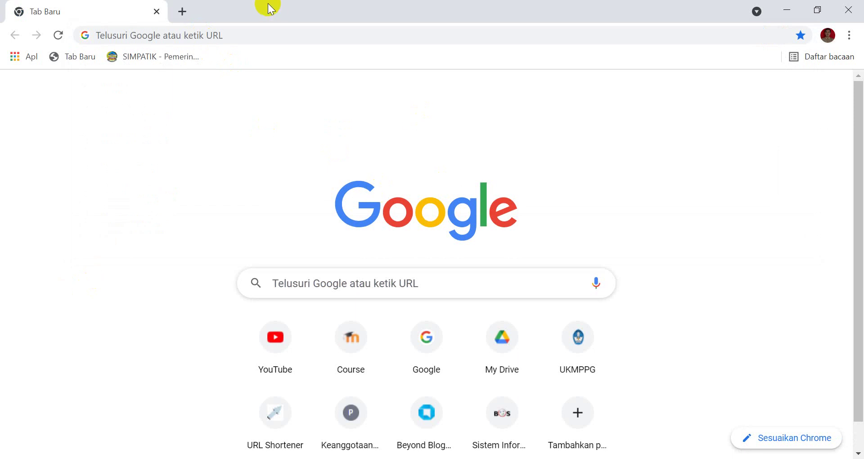
left_click(243, 34)
type("g")
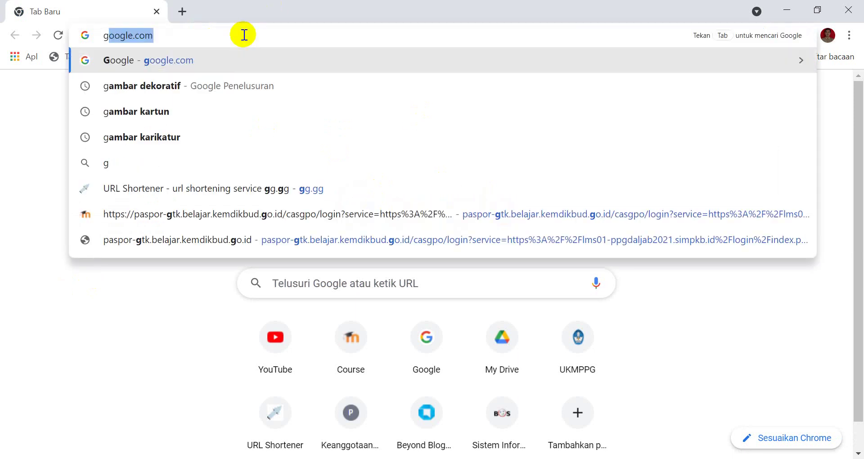
key("Return")
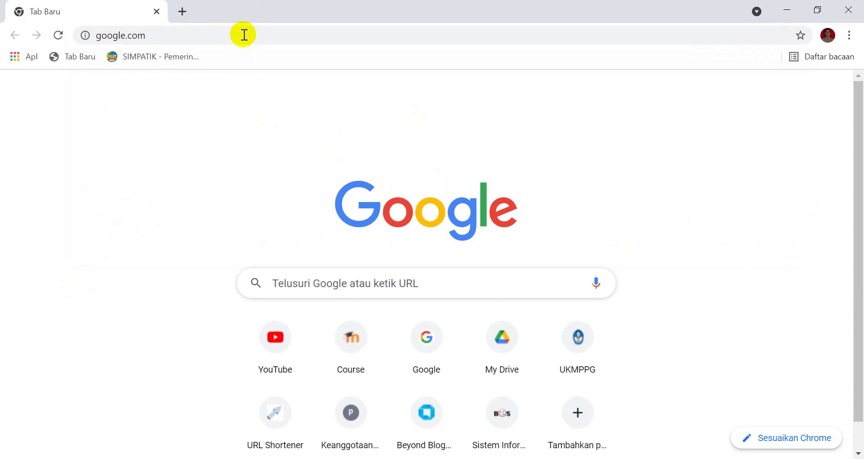
Check the computer's Wi-Fi connection again while the Google page loads.
left_click(207, 35)
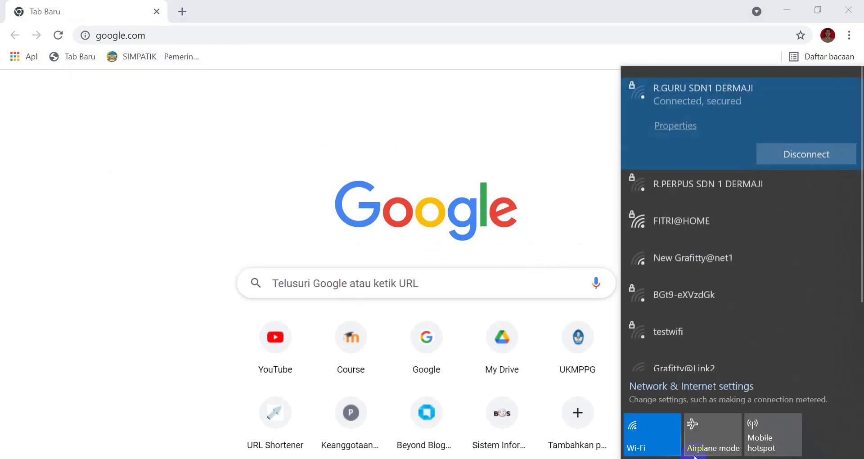
left_click(776, 153)
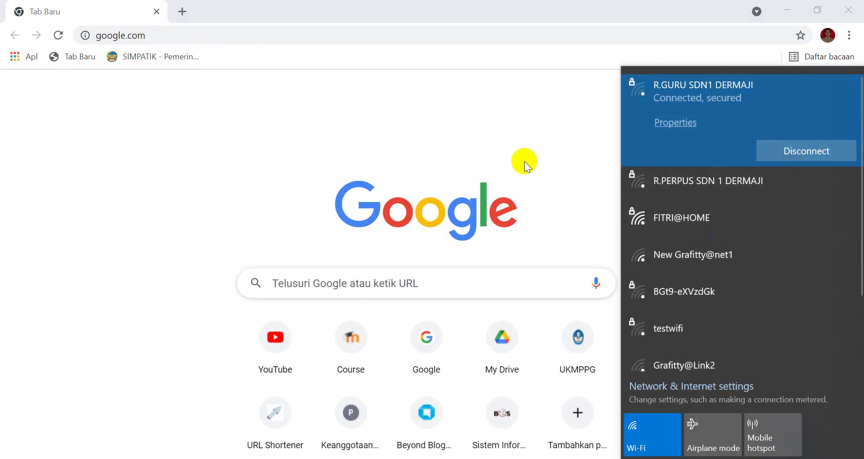
left_click(474, 131)
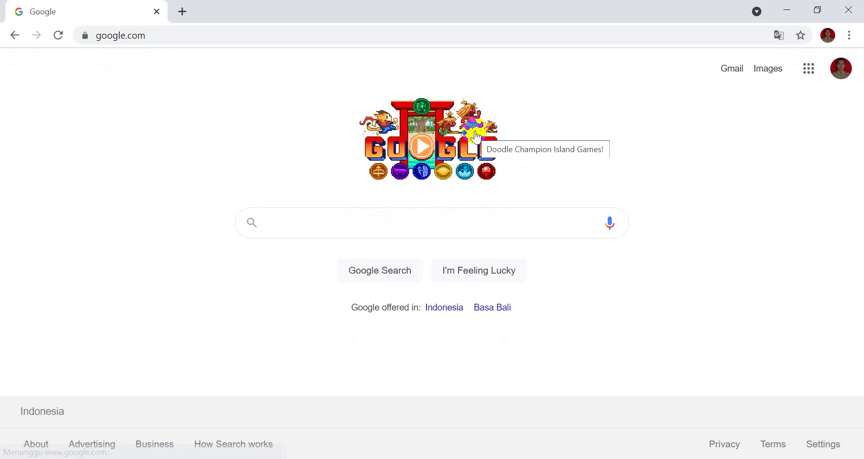
Browse the full list of Google apps and open Google Drive from it.
left_click(810, 70)
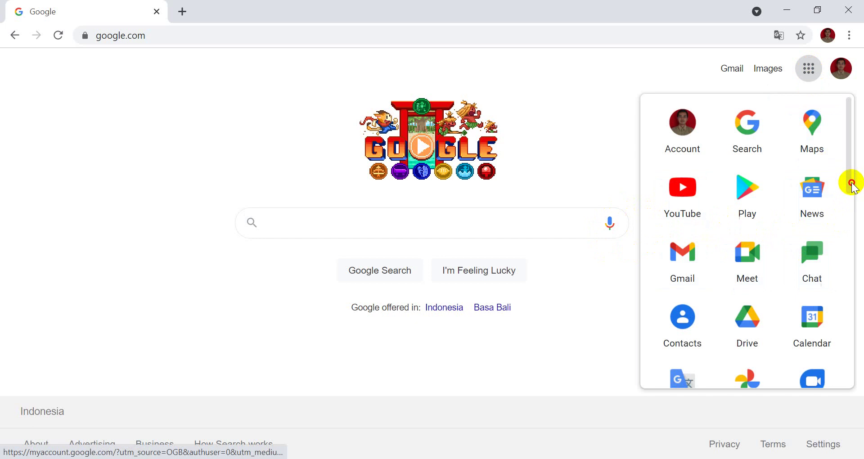
left_click_drag(851, 183, 859, 252)
left_click_drag(861, 260, 854, 372)
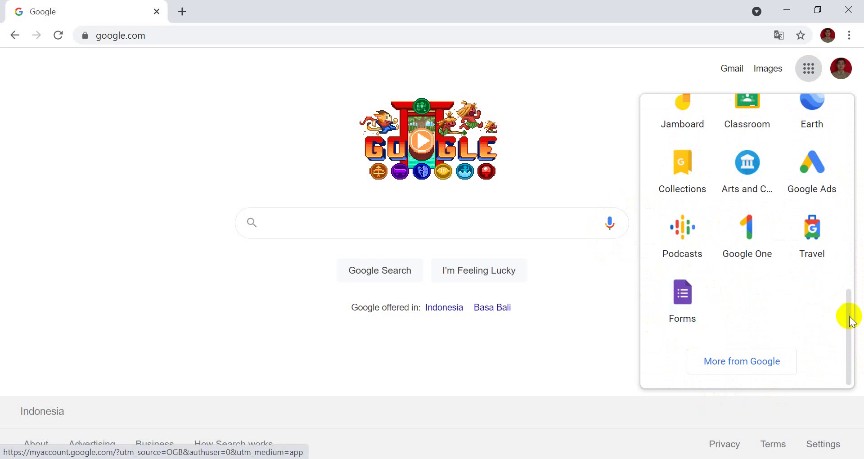
left_click_drag(848, 315, 854, 101)
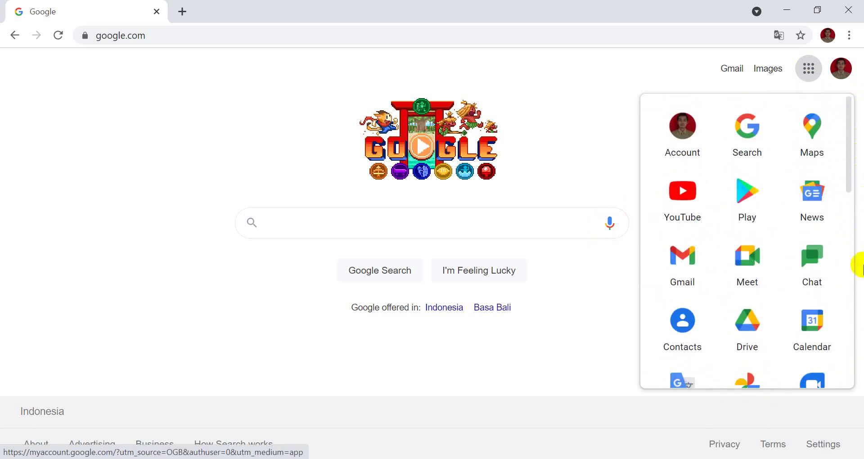
left_click(748, 332)
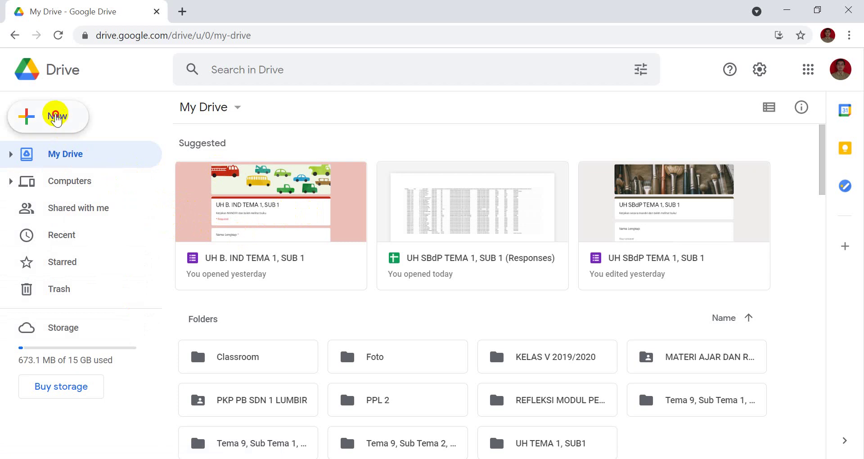
Create a blank Google Form from Drive and set the browser page zoom to 75%.
left_click(56, 118)
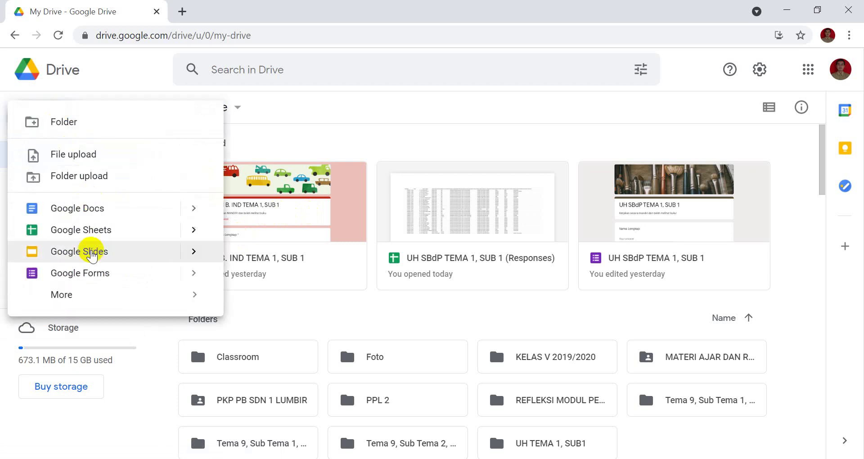
left_click(77, 273)
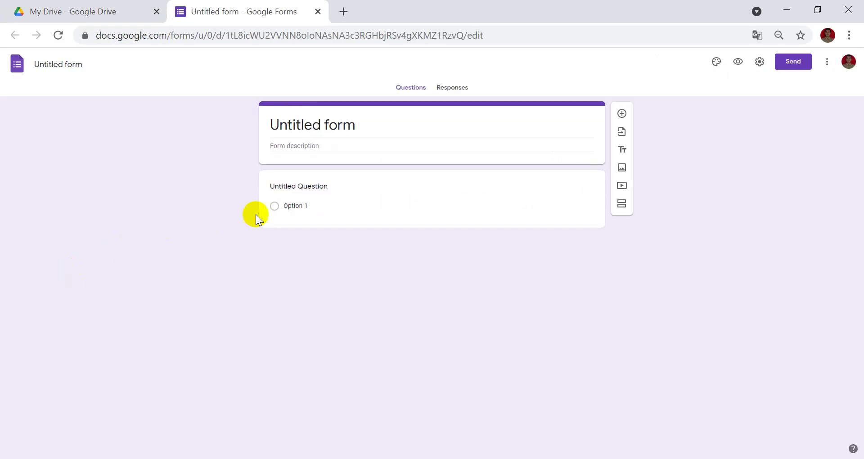
left_click(352, 190)
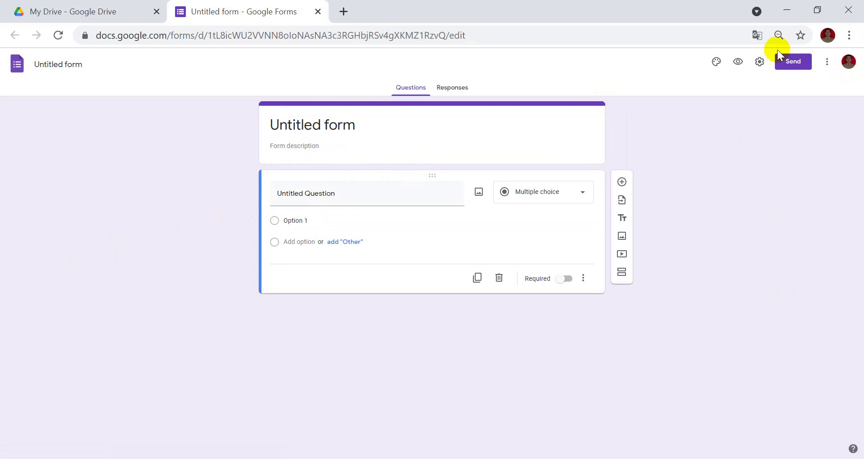
left_click(779, 36)
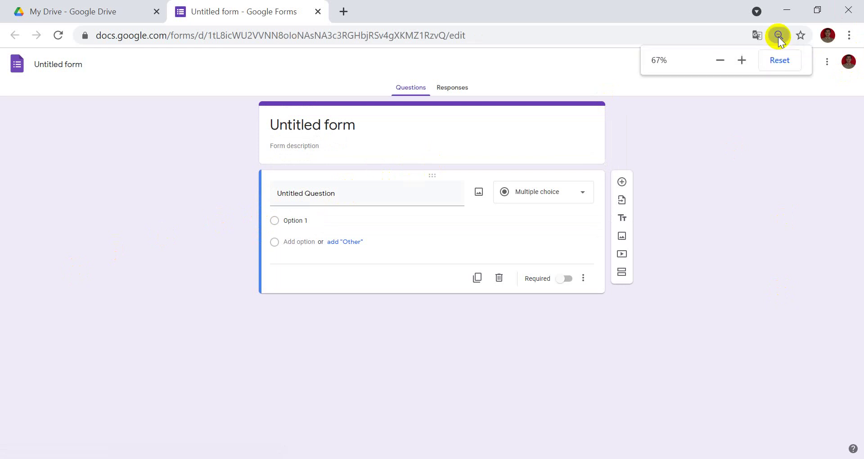
left_click(742, 61)
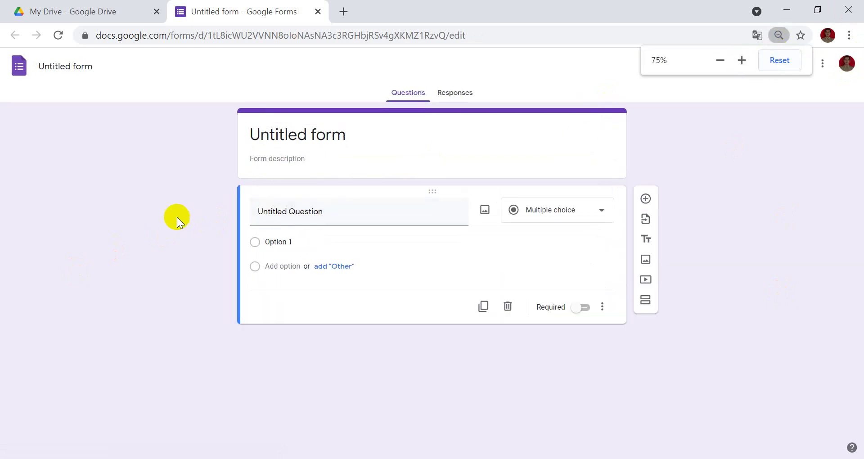
Name the form "ULANGAN HARIAN IPA KELAS V" and apply the same text as its title.
left_click(92, 68)
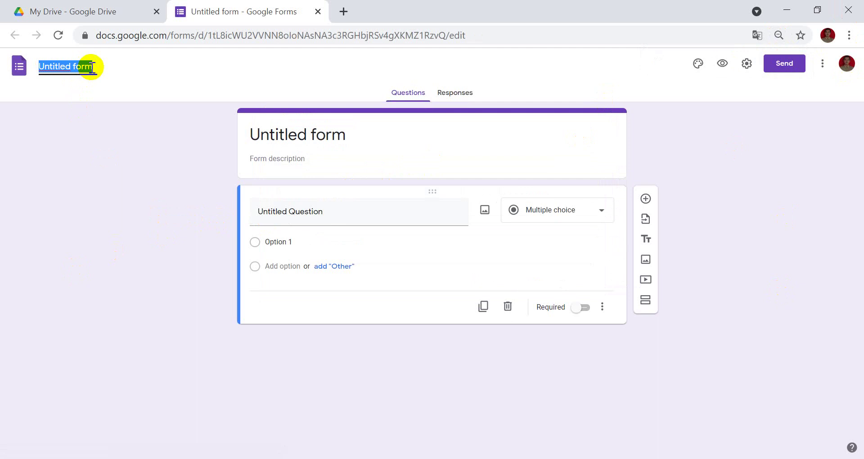
type("ULANGAN")
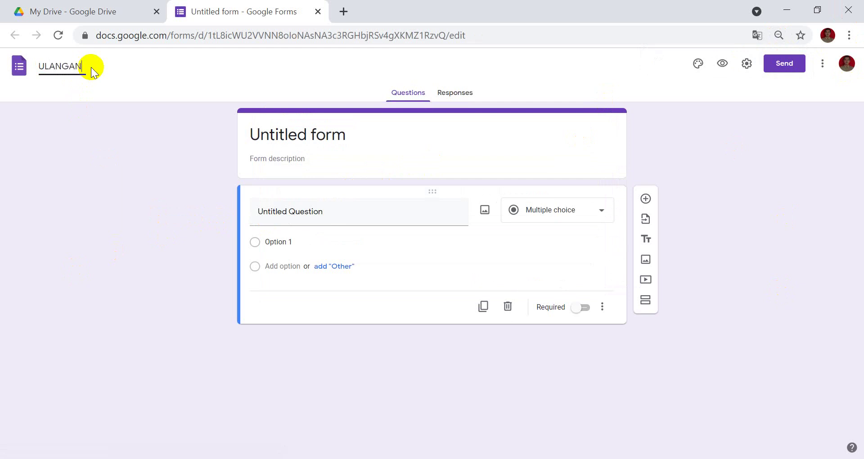
type(" HARIAN IPA KELAS")
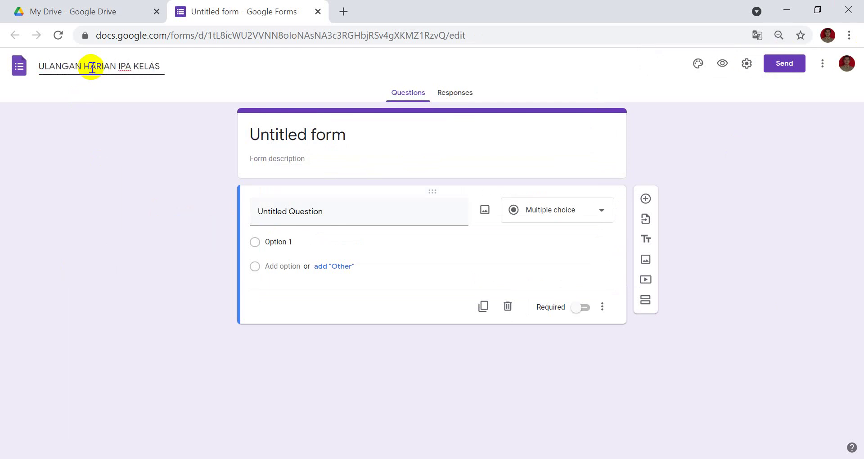
type(" V")
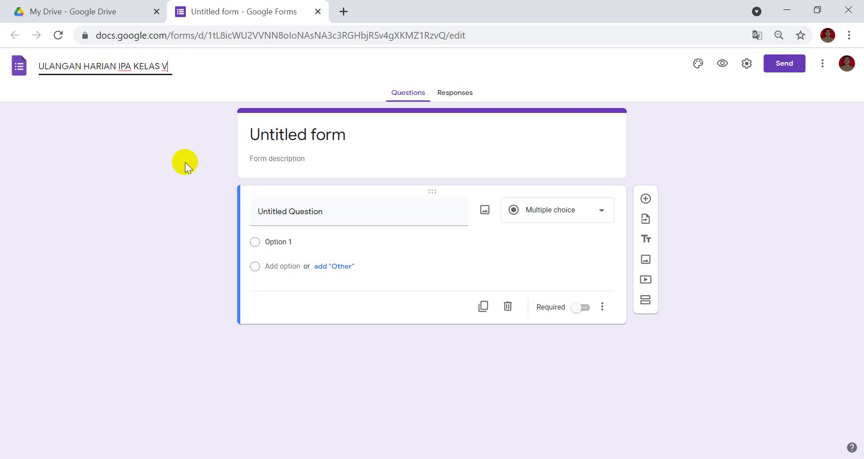
left_click(161, 168)
triple_click(413, 135)
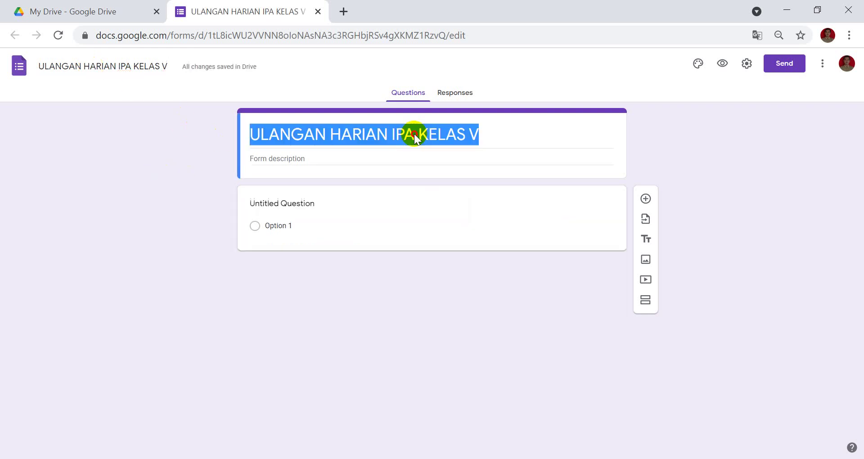
left_click(143, 183)
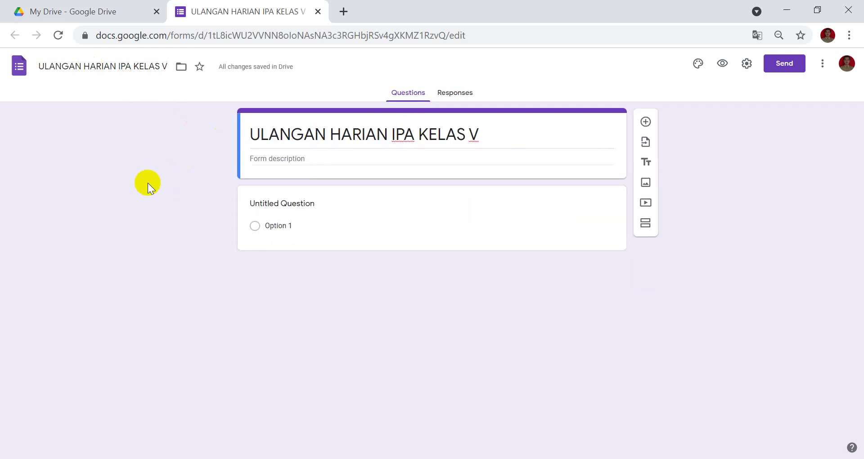
Enter "TEMA 1, SUB TEMA 1" as the form description.
left_click(306, 158)
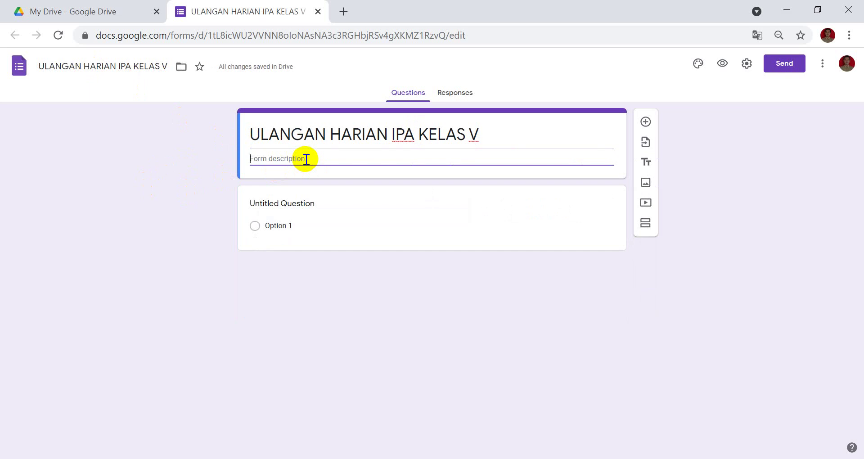
type("T")
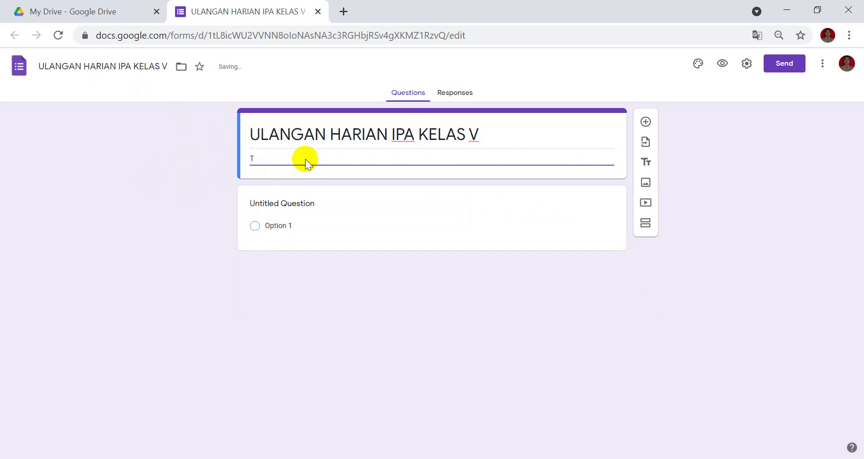
type("EMA 1, SUB TEMA 1,")
left_click(167, 191)
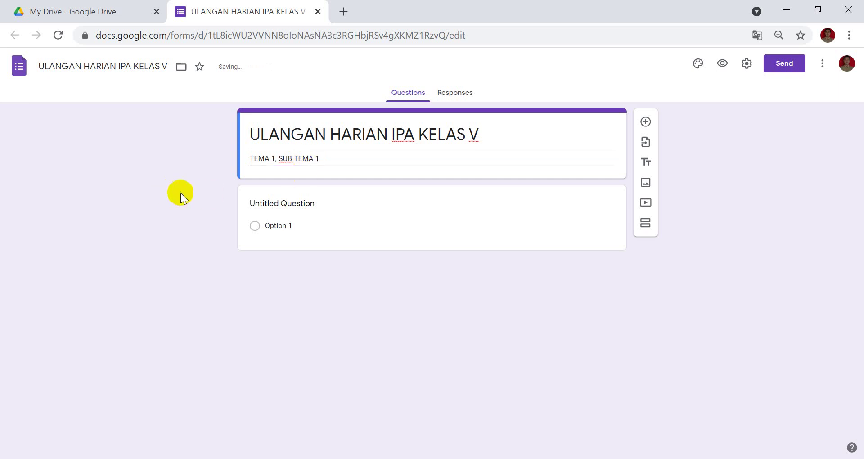
Replace the untitled question's text with "Nama Lengkap".
left_click(308, 204)
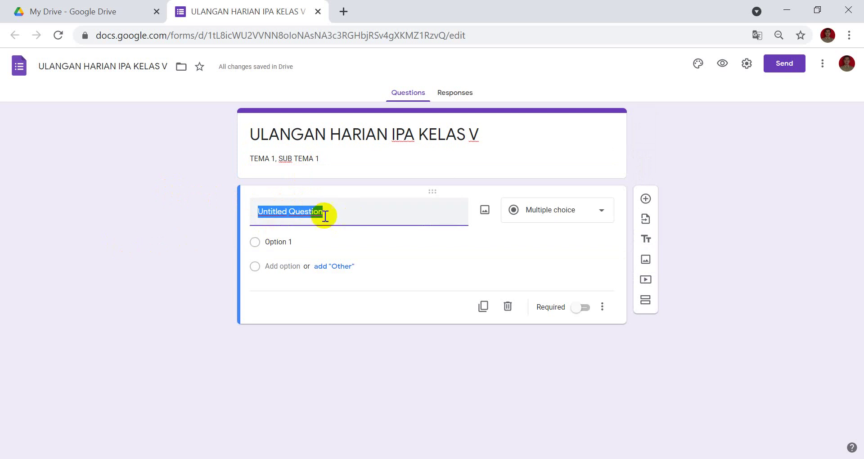
left_click(144, 231)
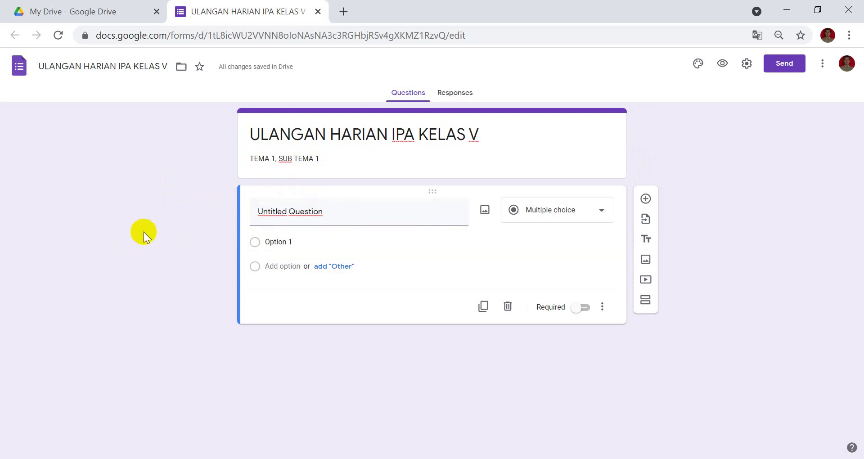
left_click(336, 210)
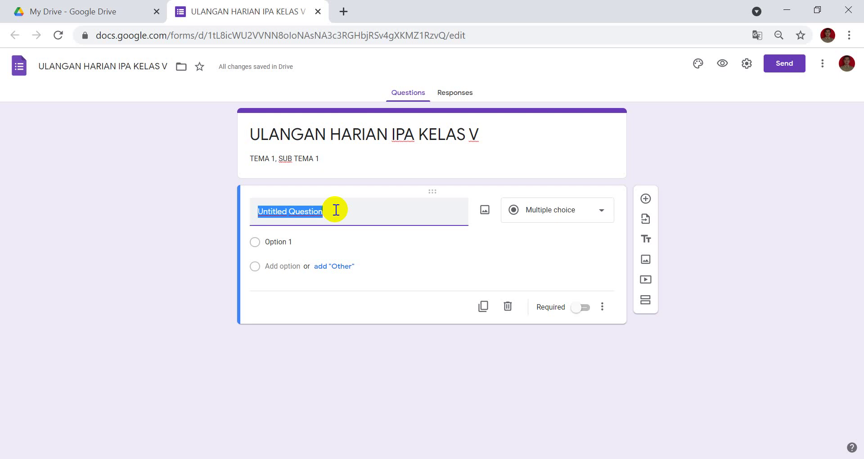
type("HEWAN")
key("BackSpace")
key("BackSpace")
key("BackSpace")
key("BackSpace")
key("BackSpace")
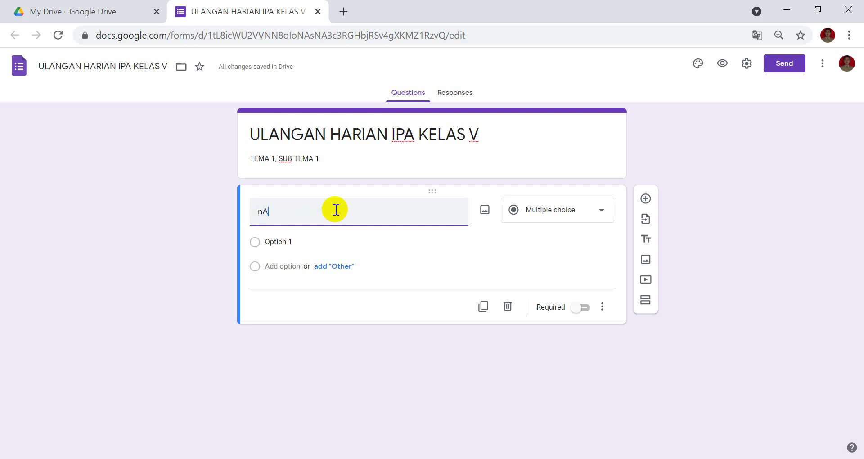
type("a")
key("BackSpace")
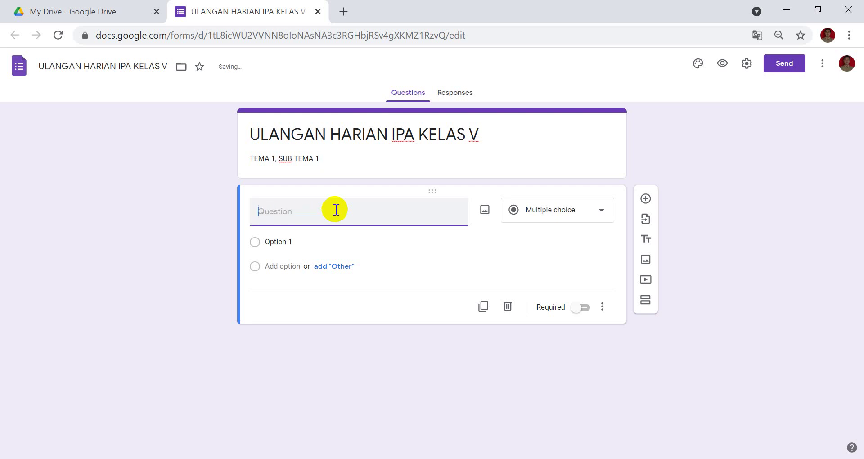
type("n")
key("BackSpace")
type("n")
key("BackSpace")
type("N")
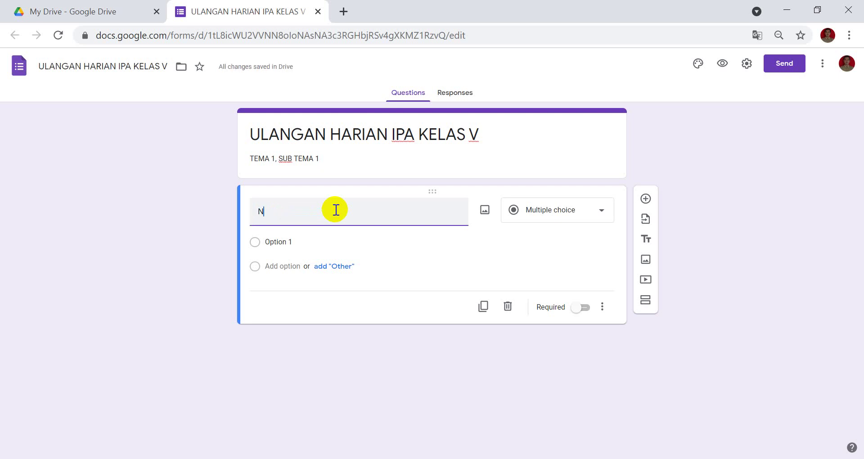
type("ama Lengkap")
left_click(150, 254)
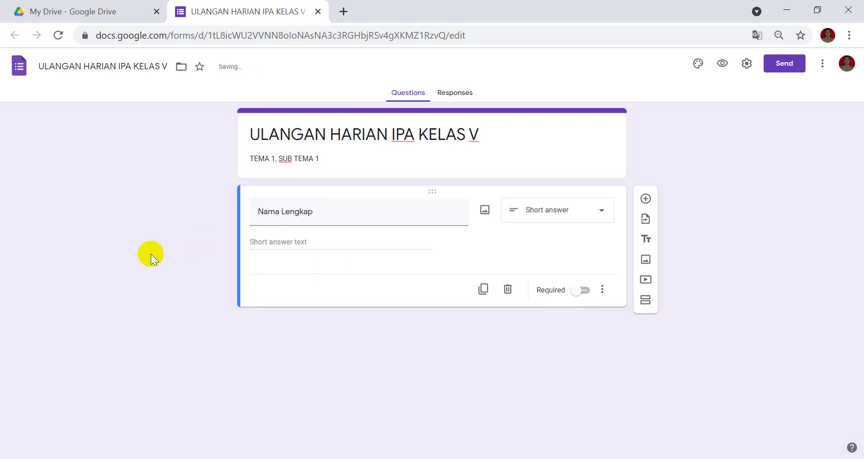
Set the "Nama Lengkap" question to short answer and add a second short-answer question titled "Nomor Absen".
left_click(600, 211)
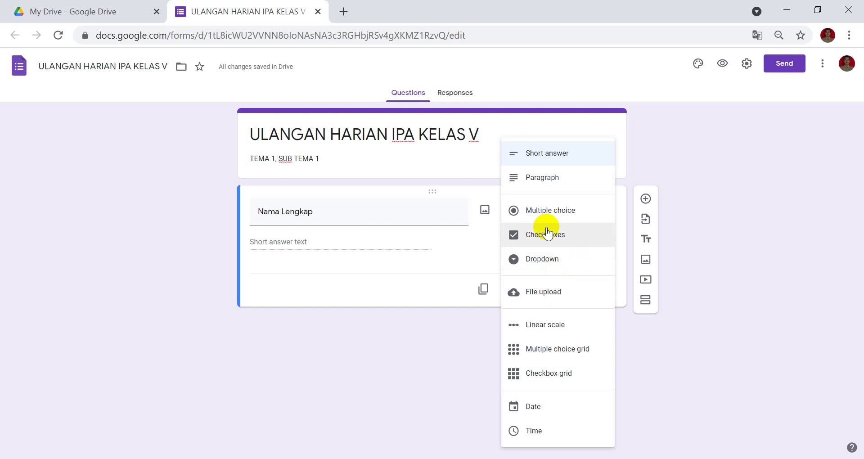
left_click(556, 158)
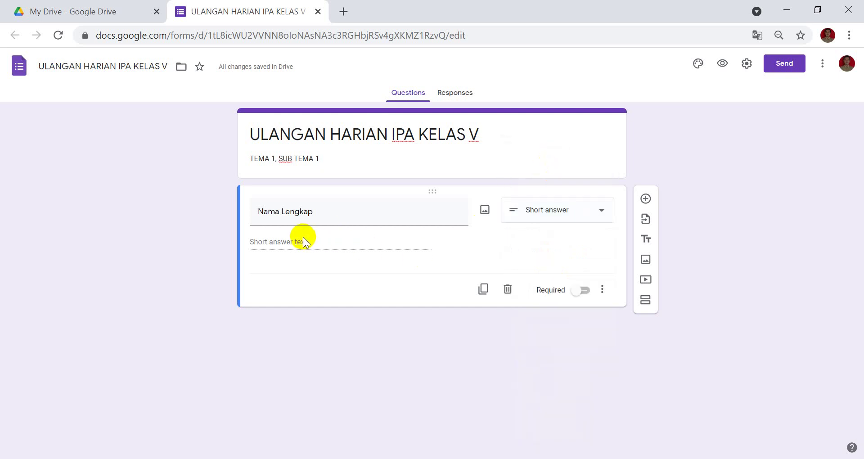
left_click(646, 200)
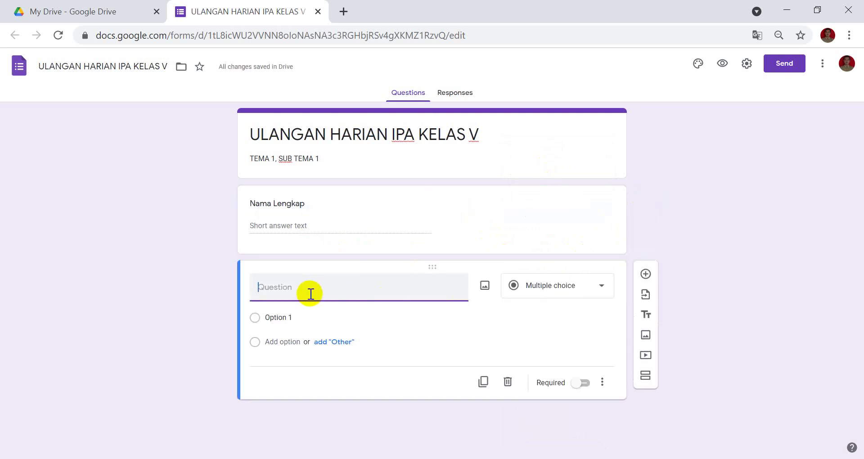
type("Nomor Absen")
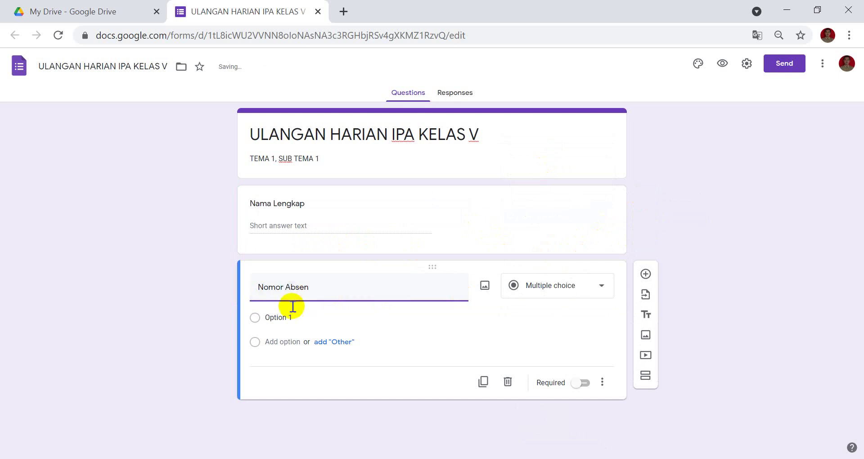
left_click(602, 286)
left_click(547, 235)
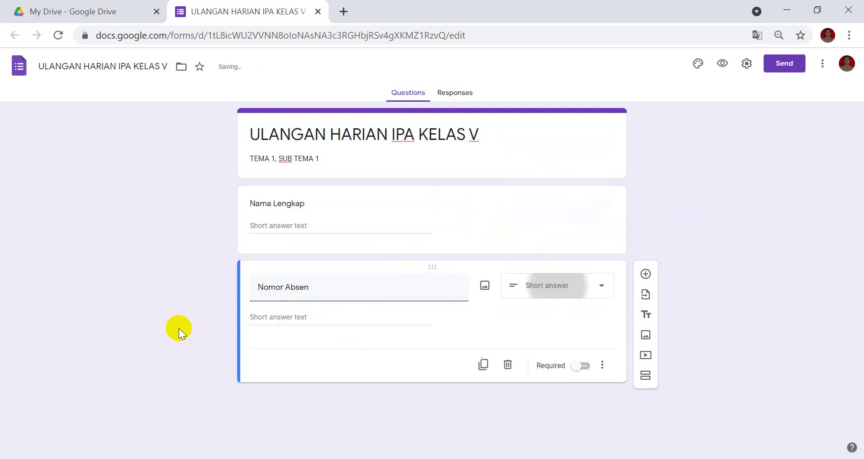
left_click(601, 286)
left_click(544, 155)
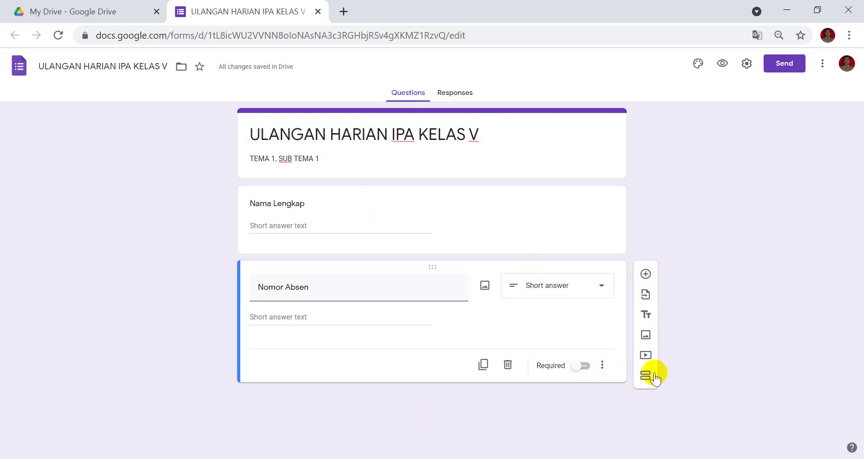
Make both the "Nama Lengkap" and "Nomor Absen" questions required.
left_click(560, 242)
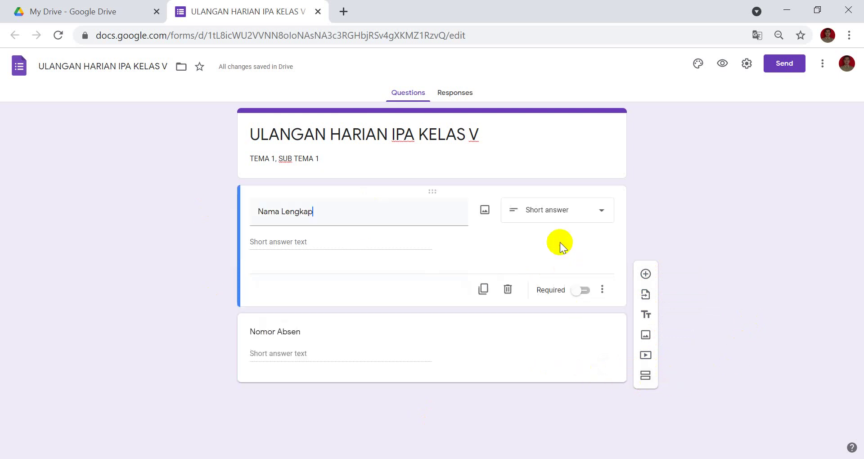
left_click(584, 293)
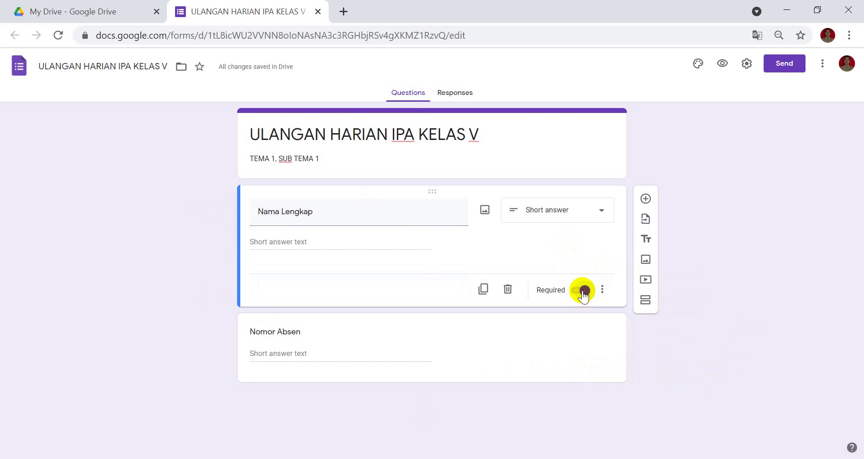
left_click(498, 353)
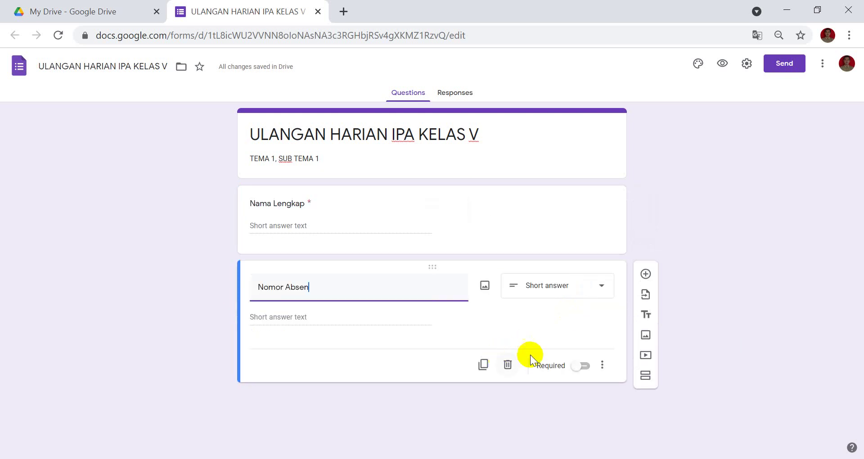
left_click(584, 373)
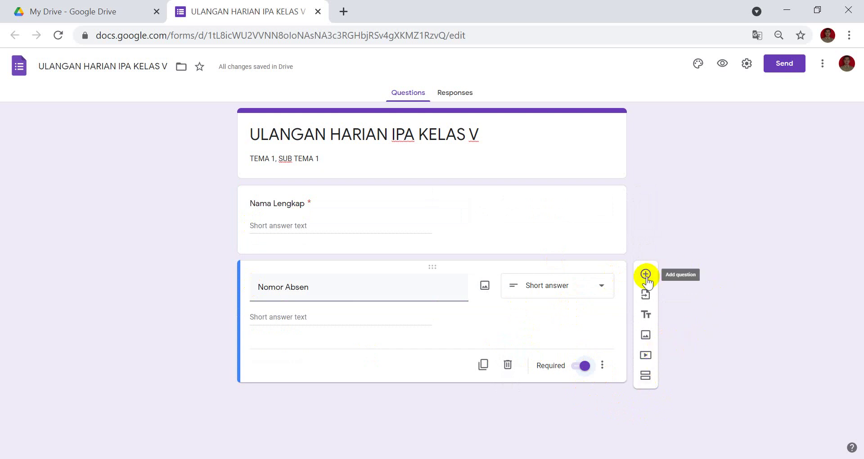
Add a new section after the "Nomor Absen" question and title it "Ulangan Harian IPA Kelas 5".
left_click(647, 377)
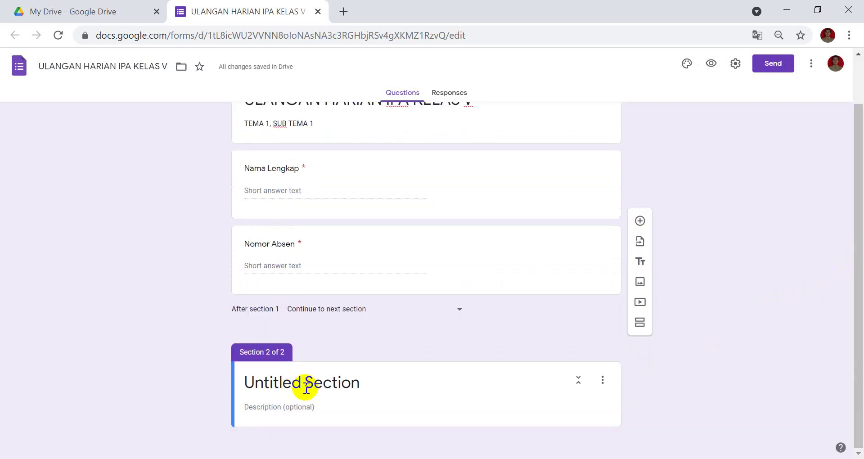
left_click(306, 388)
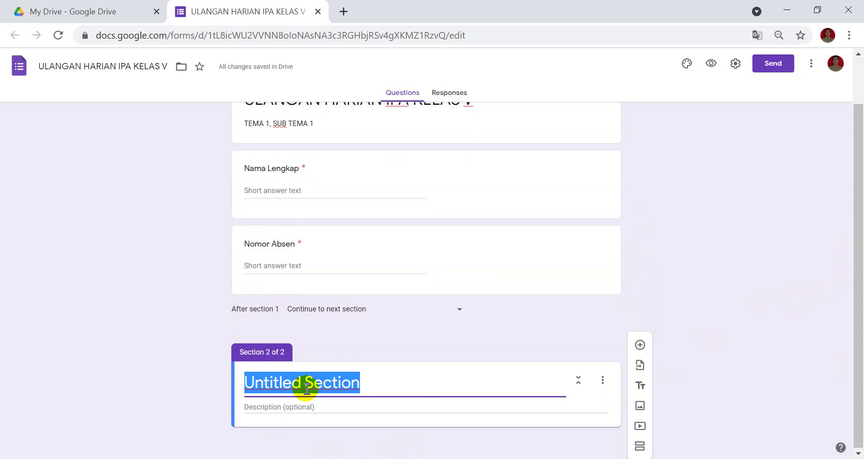
type("U")
key("BackSpace")
type("U")
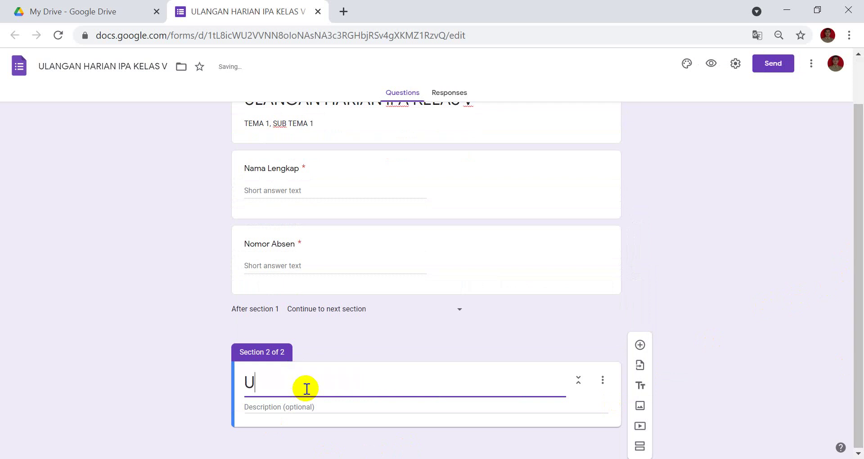
type("langan Harian ")
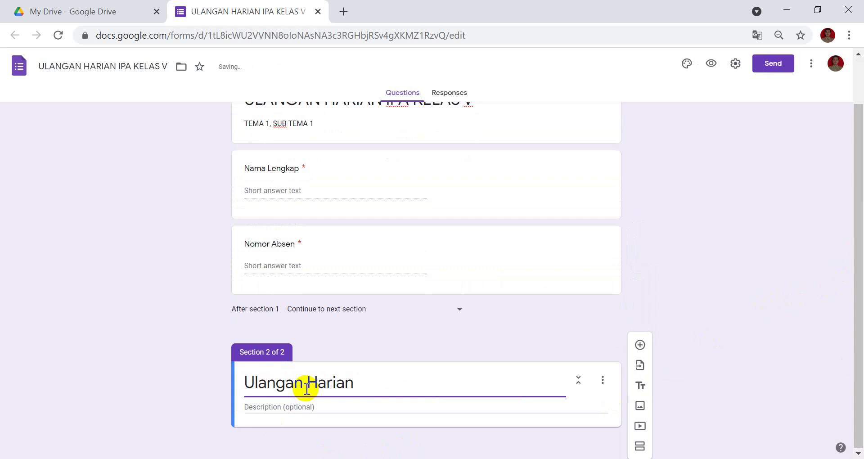
type("IPA Kelas ")
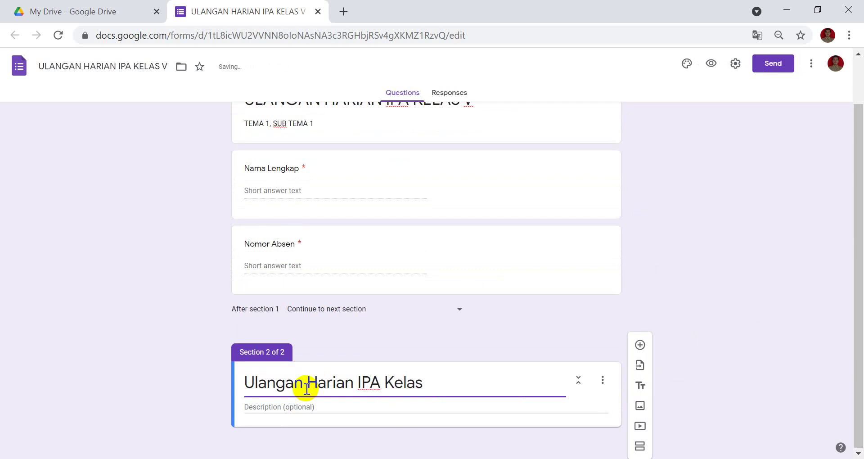
type("5")
Enter "Dikerjakan secara mandiri dan boleh melihat materi di buku!" as the second section's description.
left_click(318, 407)
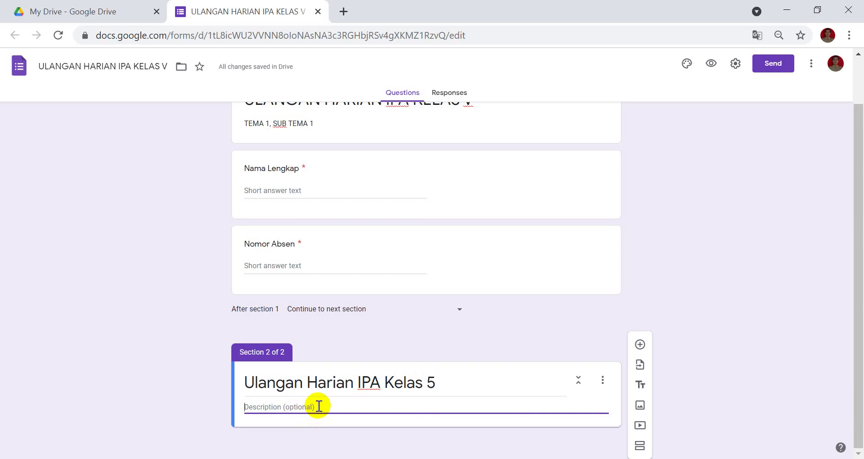
type("d")
key("BackSpace")
type("D")
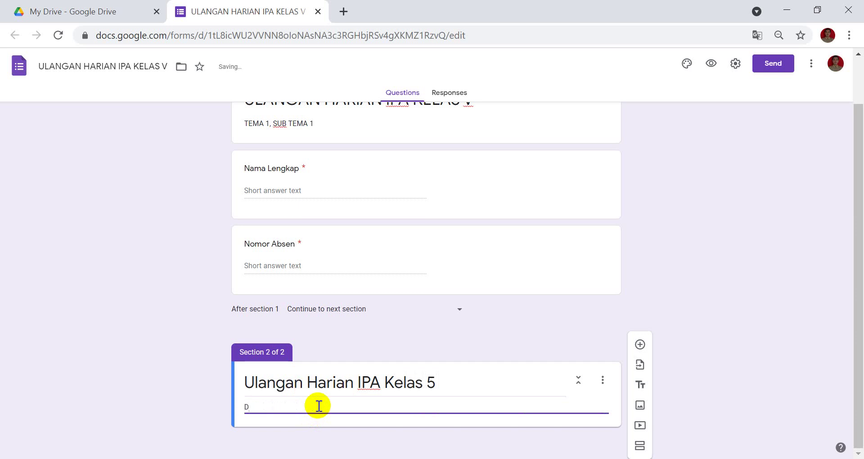
type("ikerjakan secara mandiri dan bo")
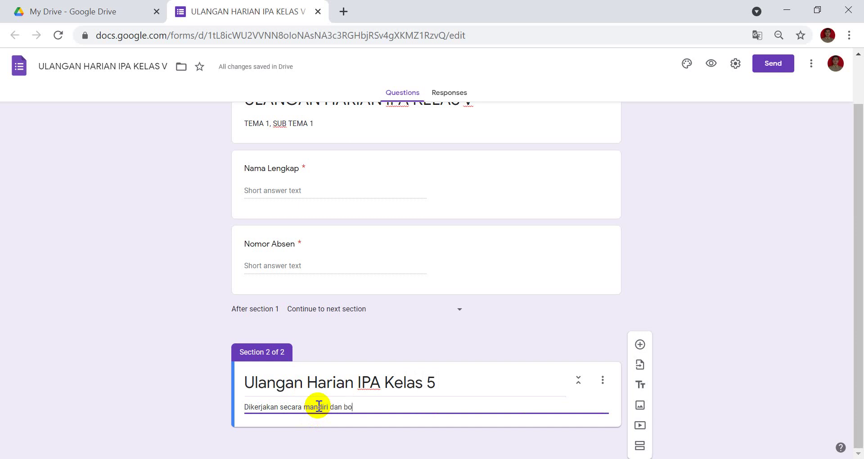
type("leh melihat ma")
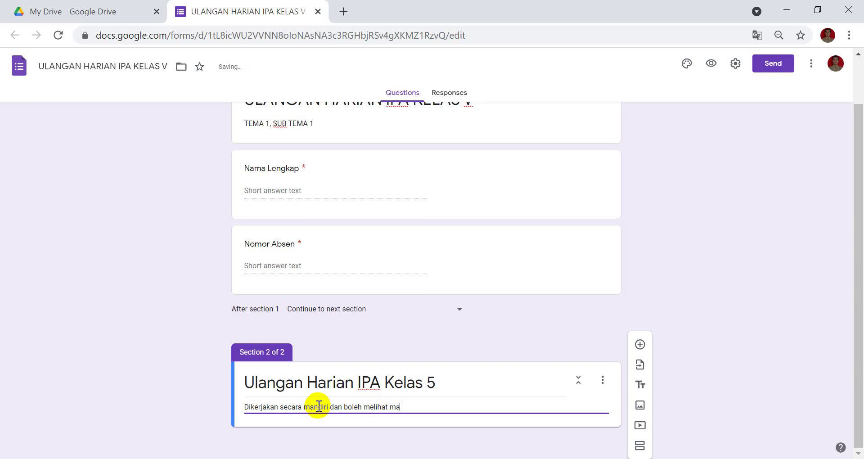
type("teri di buku!")
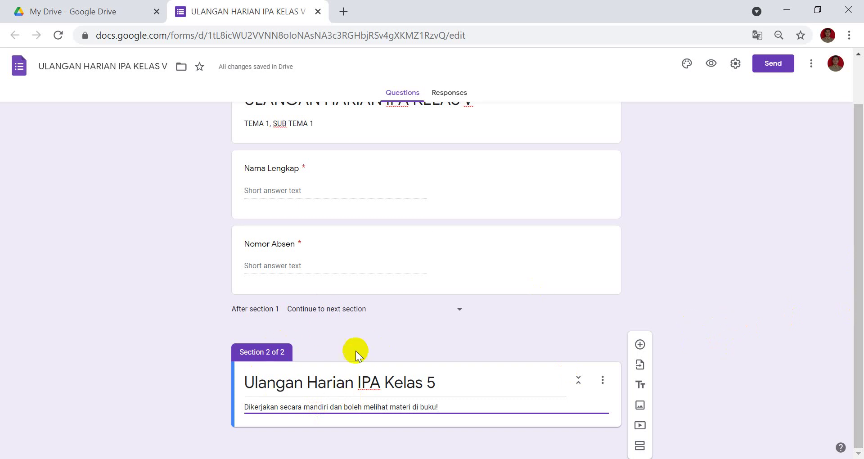
Add a multiple-choice question to the second section with the text "1. Organ gerak pada ikan adalah ....".
left_click(640, 344)
scroll(857, 222, "down", 3)
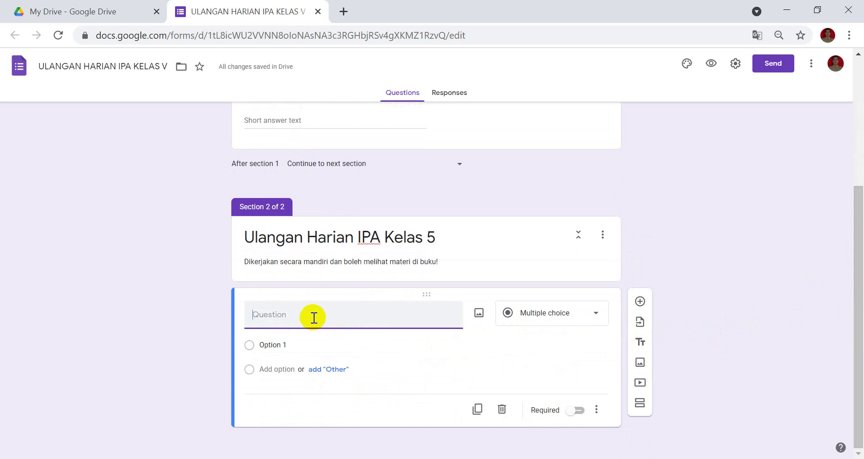
type("1.")
type("Organ gerak pada ikan adalah ....")
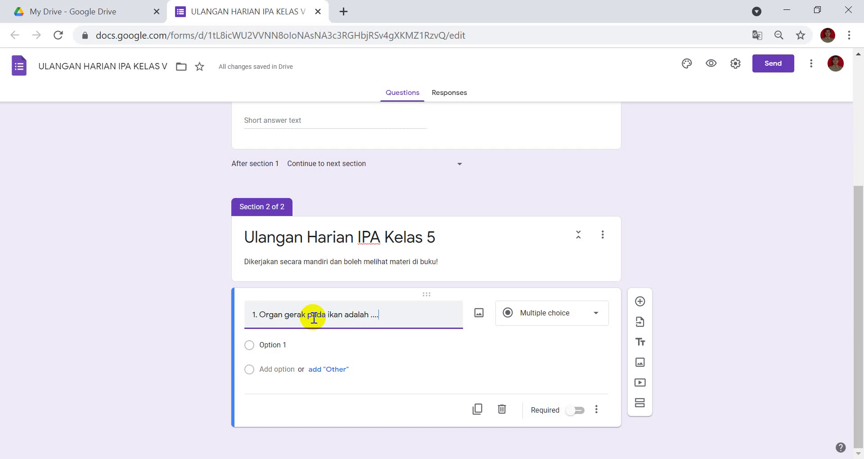
left_click(314, 349)
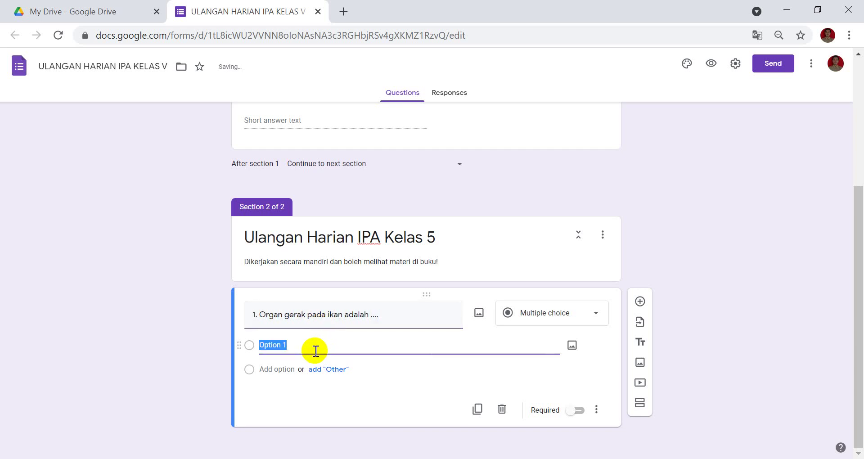
left_click(285, 317)
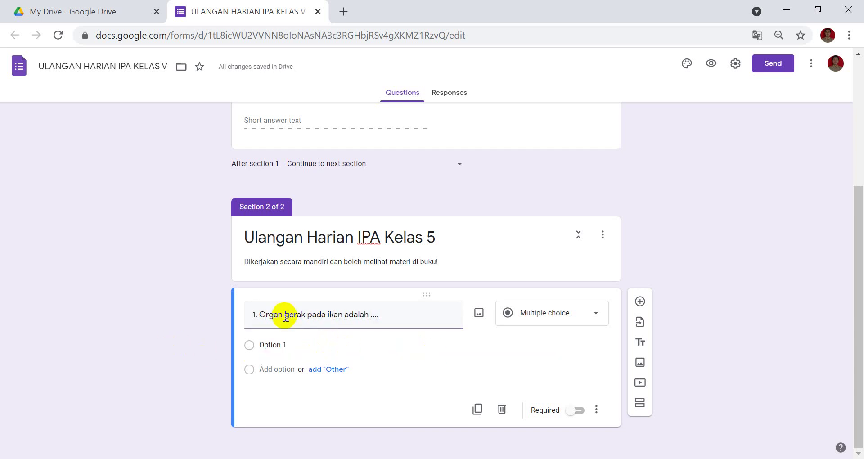
left_click(593, 320)
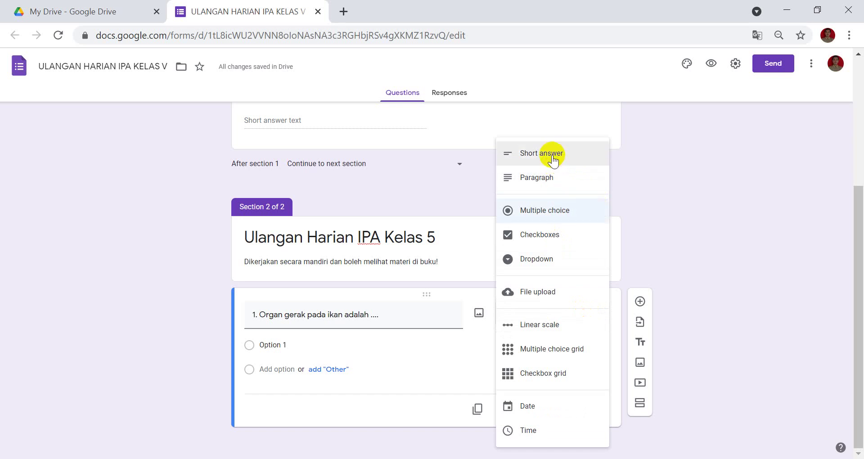
left_click(537, 215)
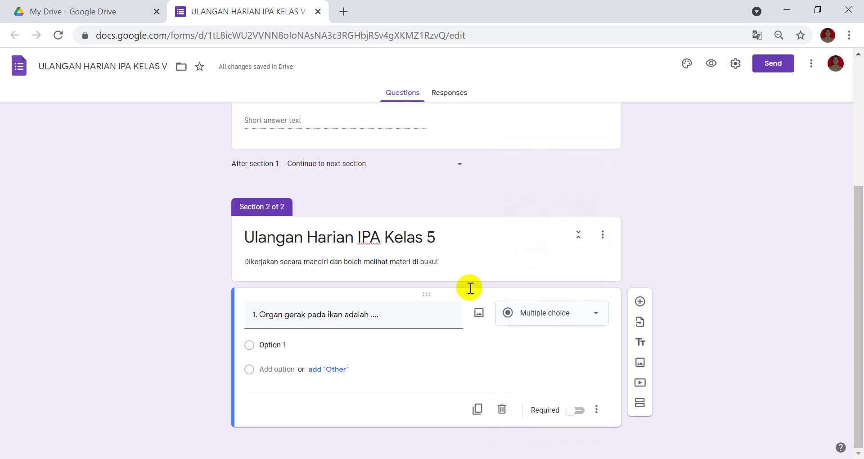
Enter "a. kaki" and "b. sirip" as the first two answer options of question 1.
left_click(315, 345)
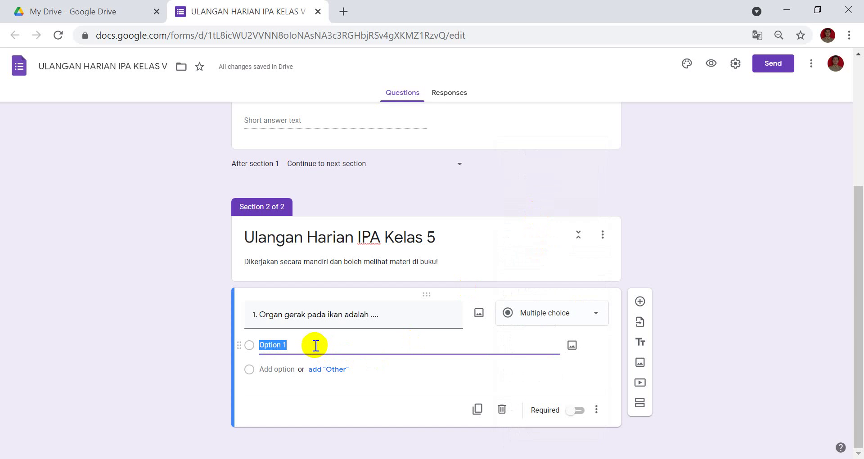
type("a.")
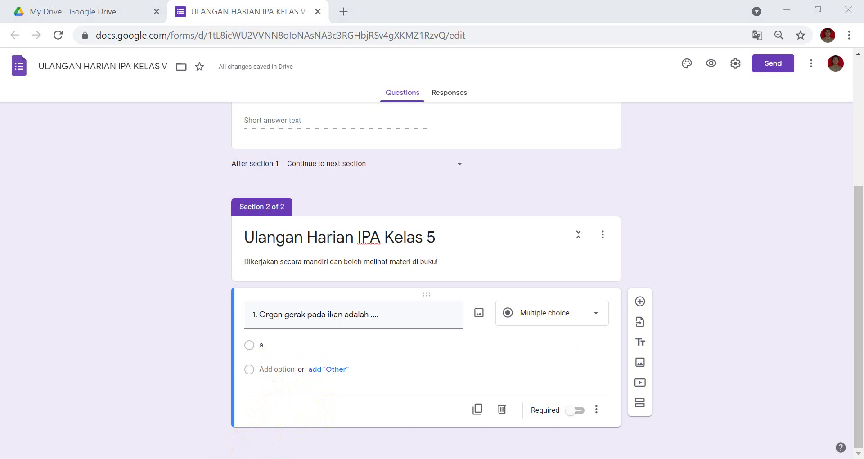
left_click(289, 344)
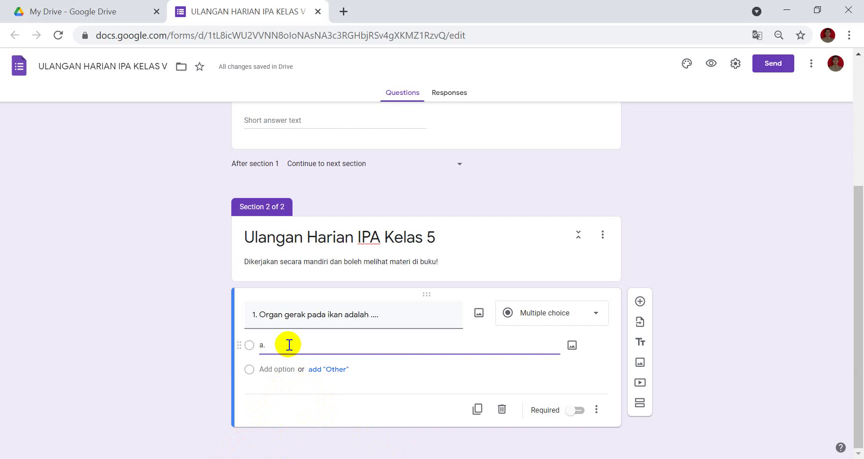
type("kaki")
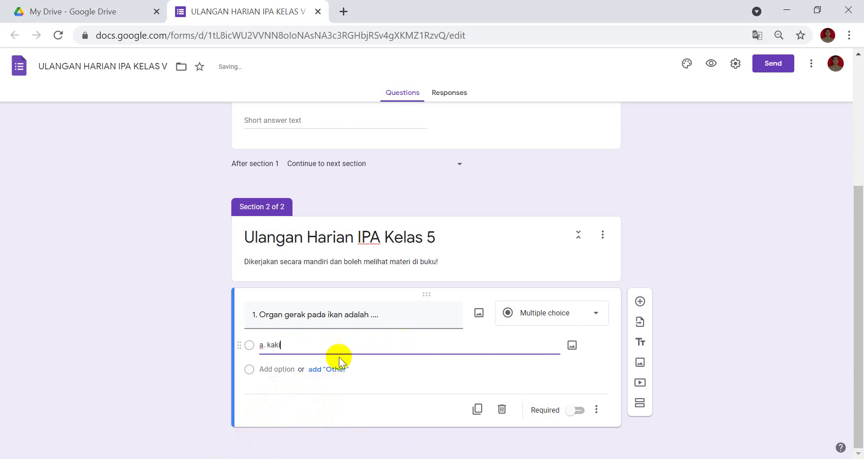
key("Return")
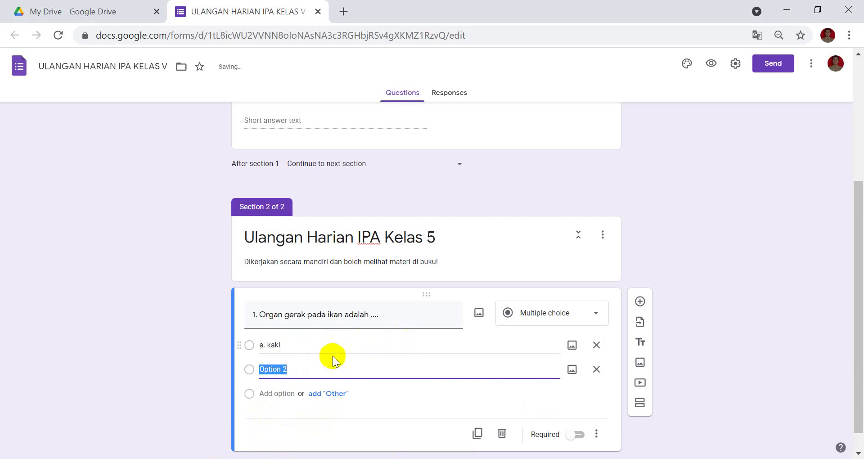
type("b. sirip")
Add "c. sayap" and "d. perut" as the third and fourth answer options of question 1.
key("Return")
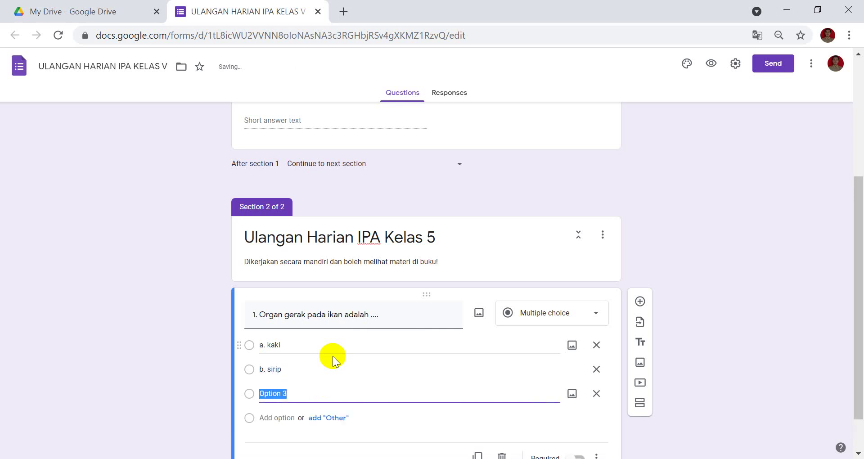
type("c. sayap")
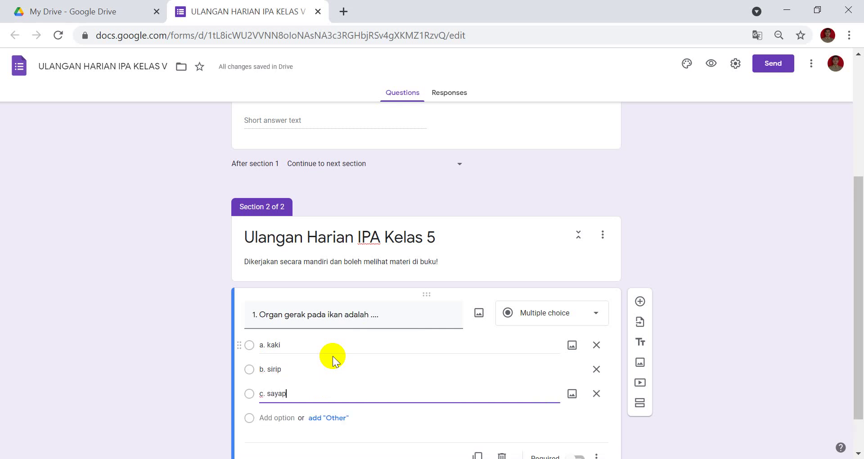
key("Return")
type("d.")
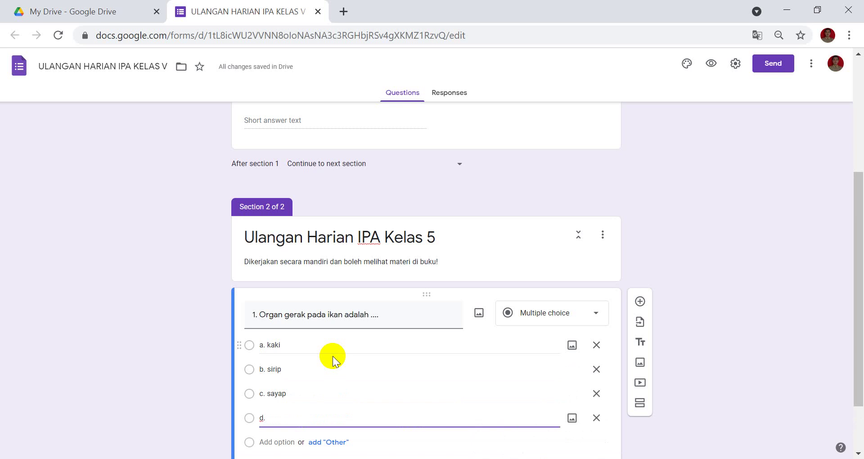
type("pero")
type("t")
key("BackSpace")
key("BackSpace")
type("ut")
left_click_drag(858, 234, 861, 283)
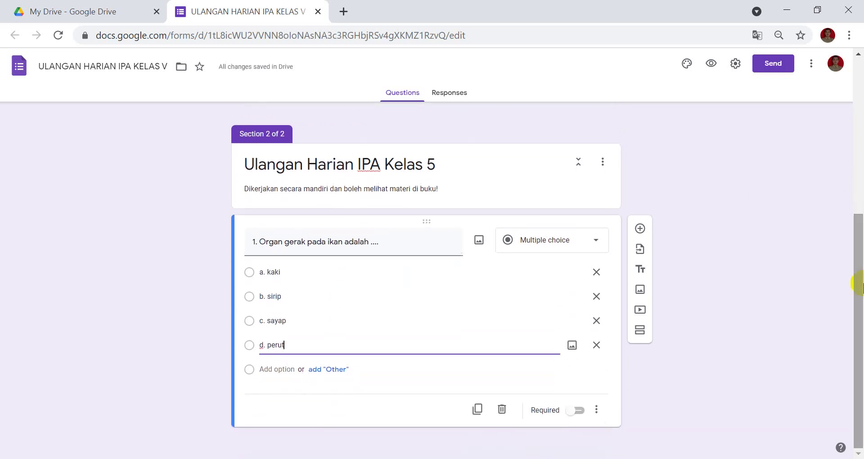
Turn the form into a quiz in its settings, save the change, and recheck the quiz options.
left_click(738, 258)
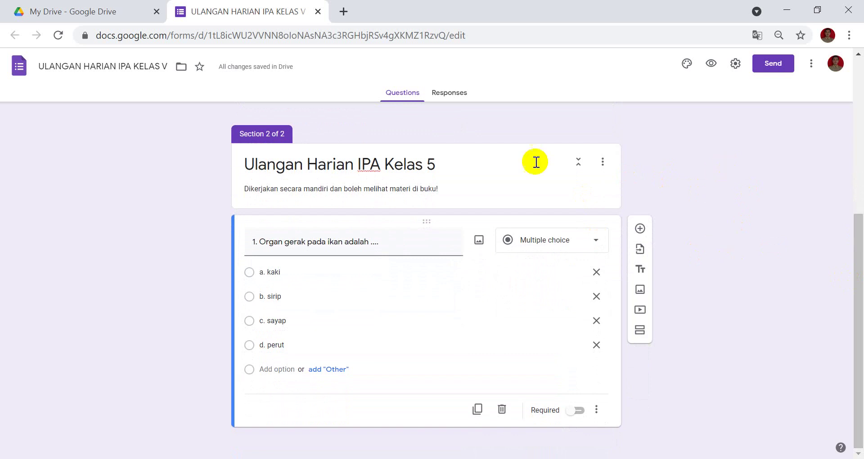
left_click(736, 64)
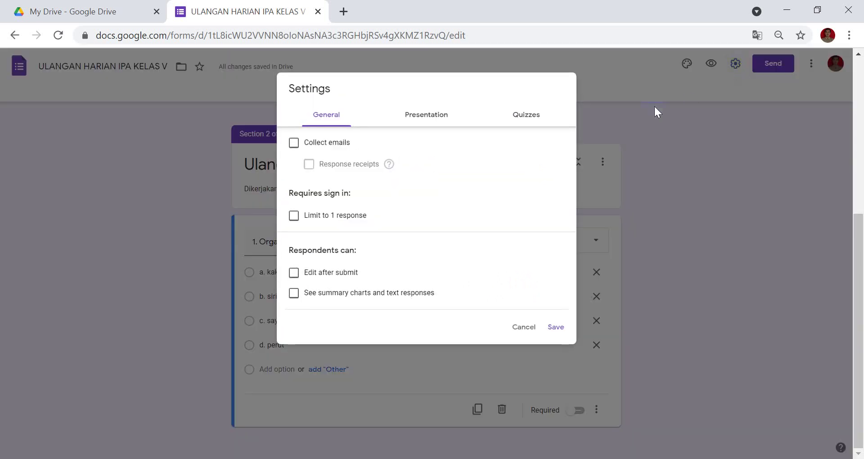
left_click(526, 114)
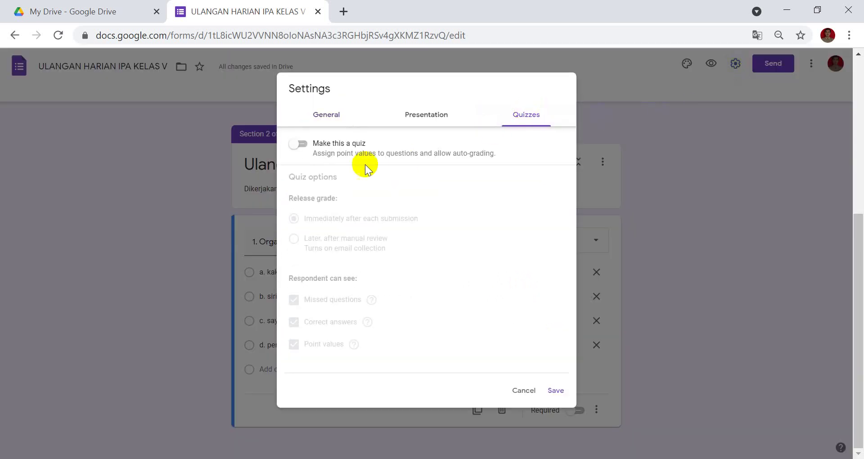
left_click(301, 145)
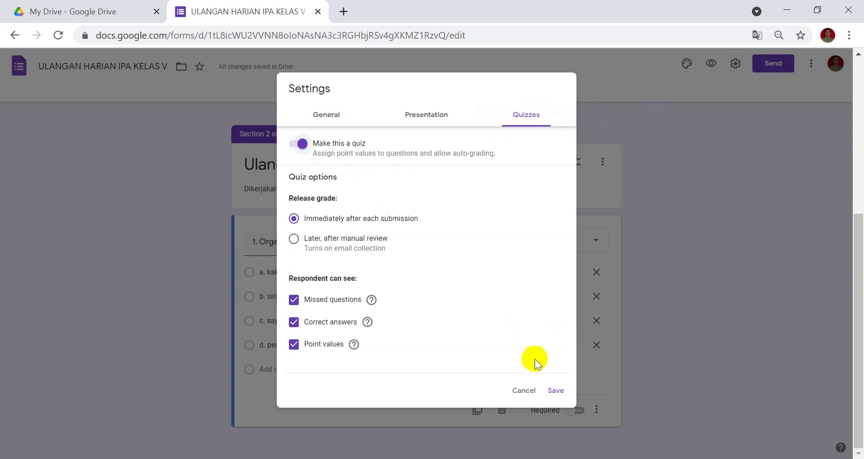
left_click(558, 392)
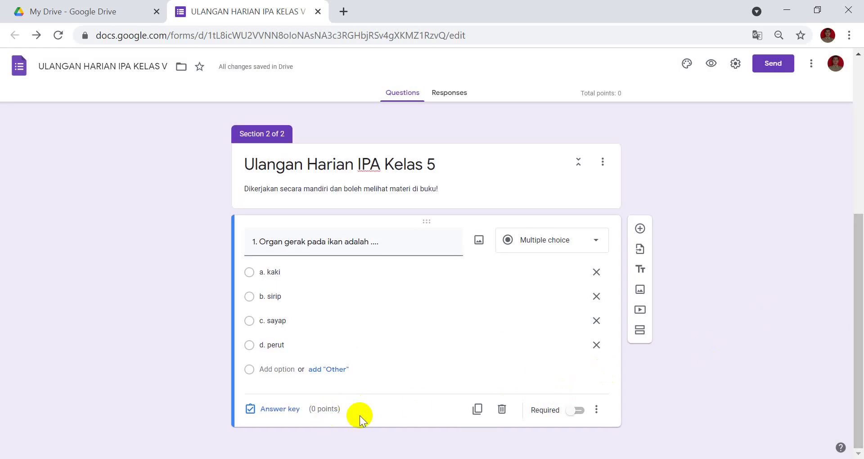
left_click(736, 65)
left_click(513, 117)
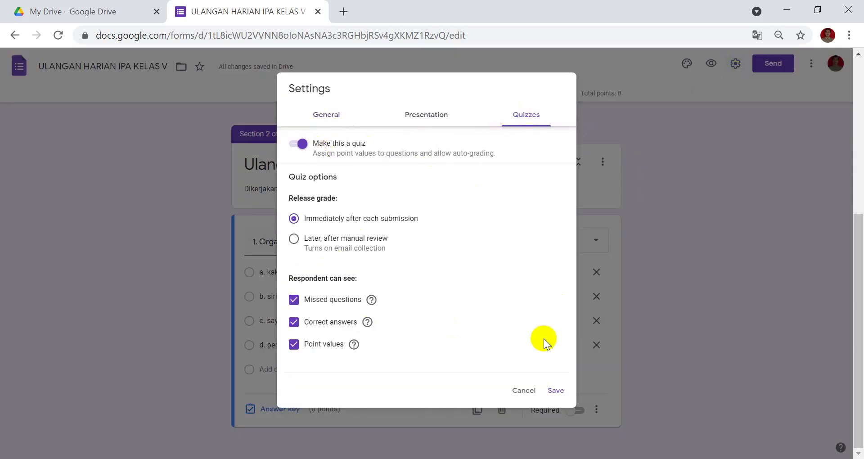
left_click(555, 392)
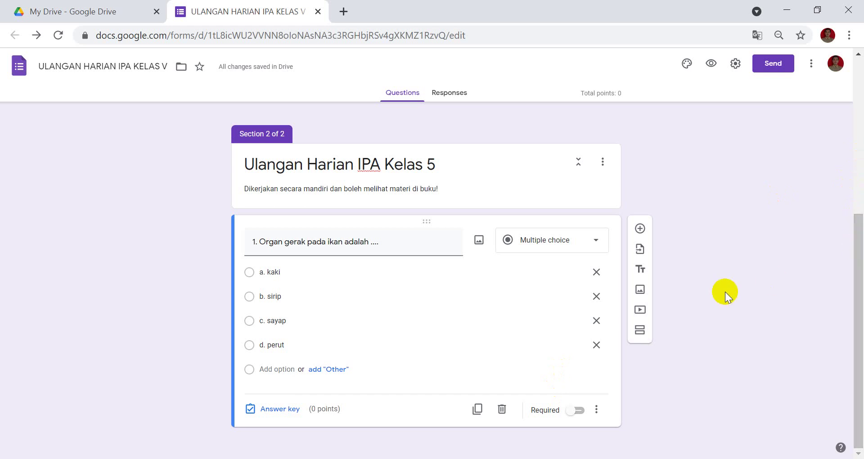
Make question 1 required and set its answer key to "b. sirip" worth 50 points.
left_click(578, 411)
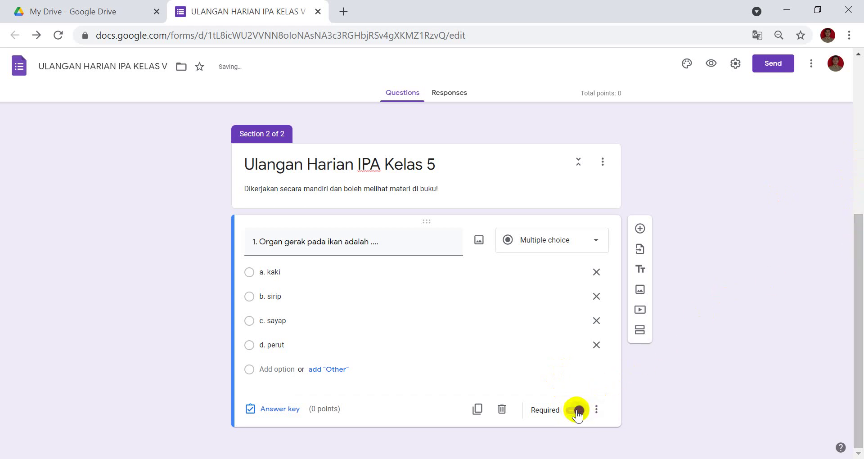
left_click(269, 412)
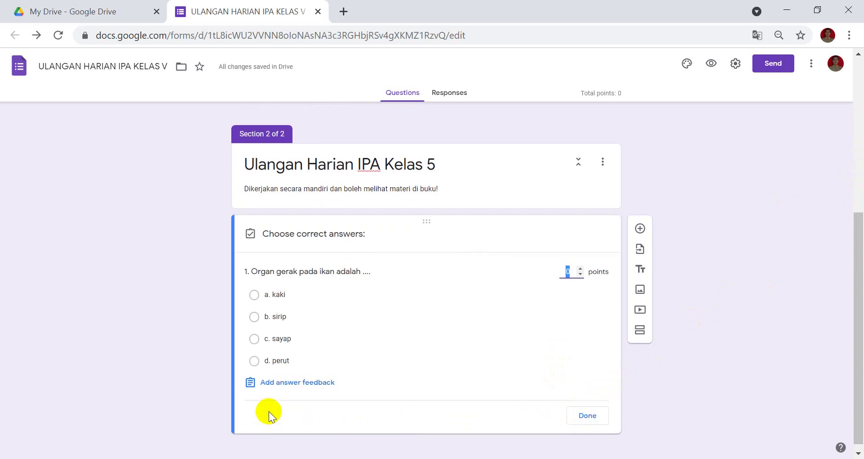
left_click(254, 318)
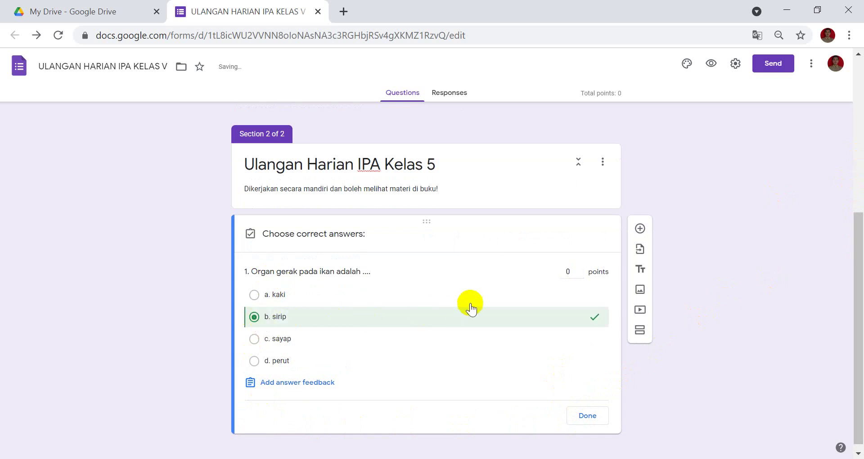
left_click(568, 269)
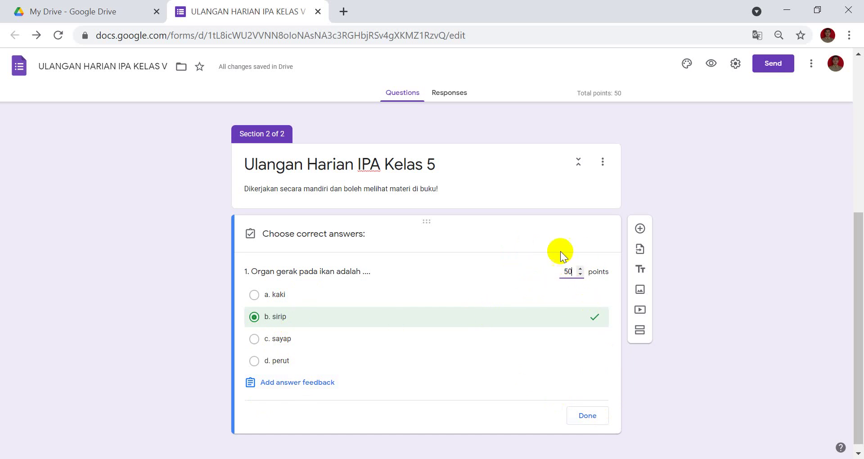
left_click(588, 415)
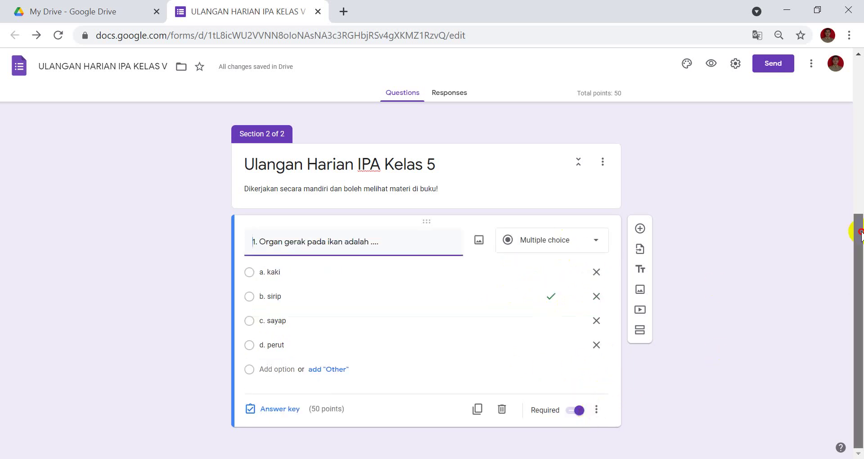
Add a multiple-choice question after question 1 with the text "2. Hewan yang tidak memiliki tulang belakang disebut dengan hewan ...".
left_click(640, 228)
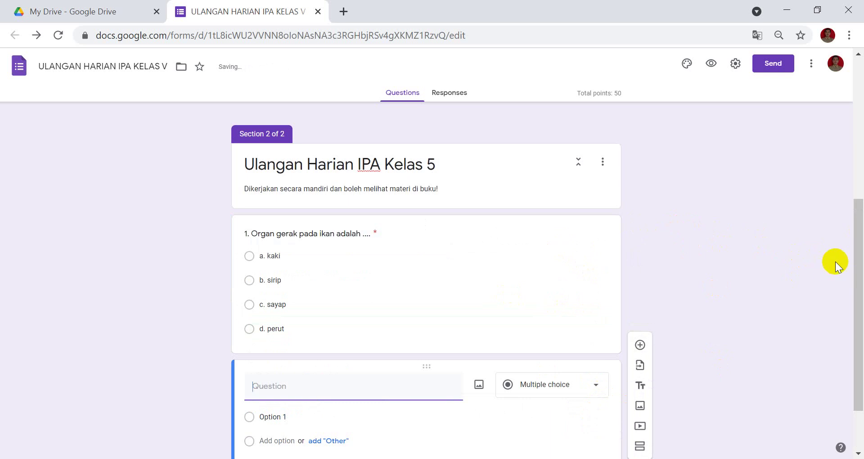
left_click(325, 317)
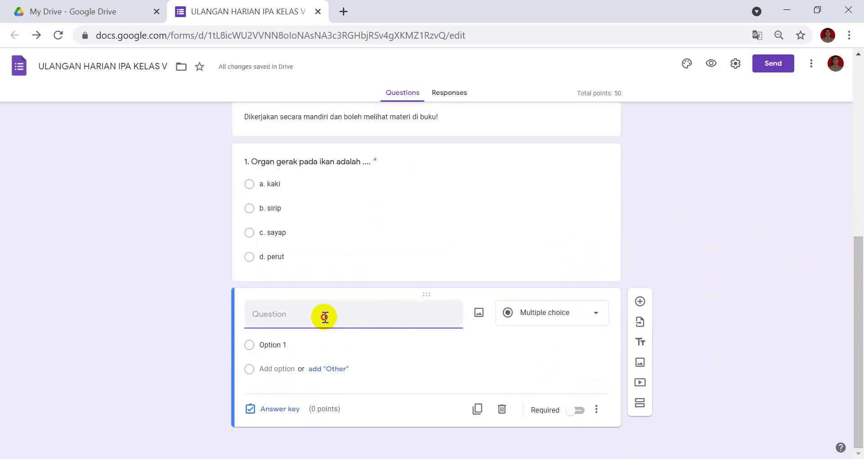
type("2.")
type("Hewan yang tidak memiliki tulang")
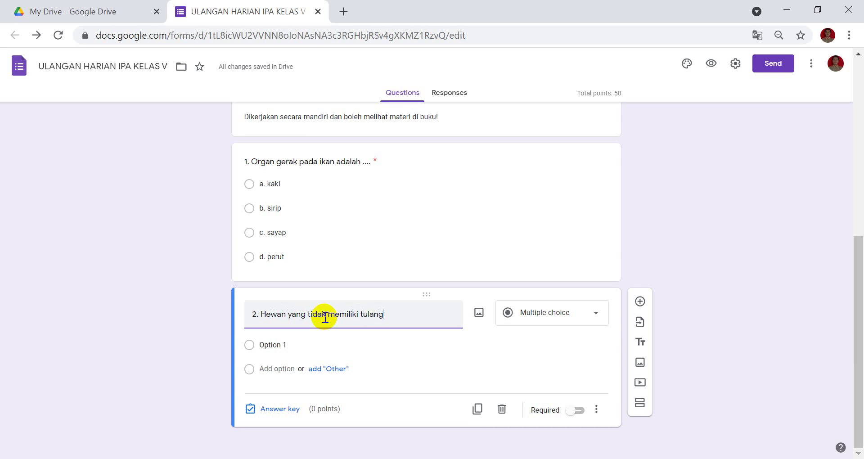
type(" belaka")
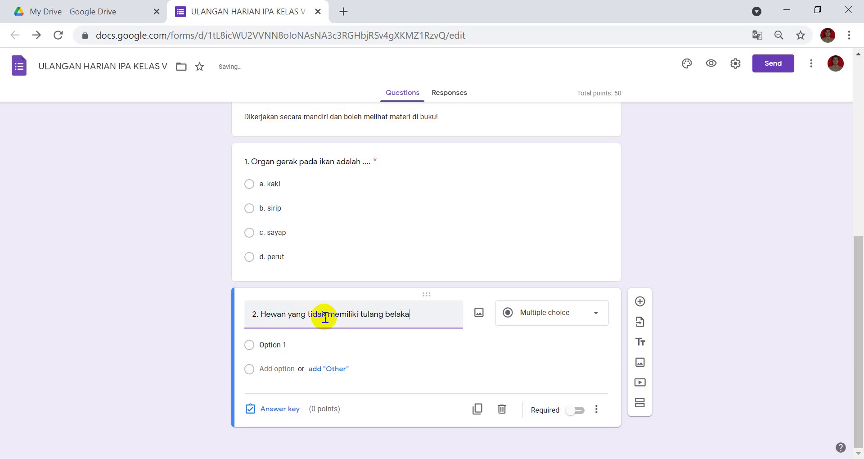
type("ng disebut ")
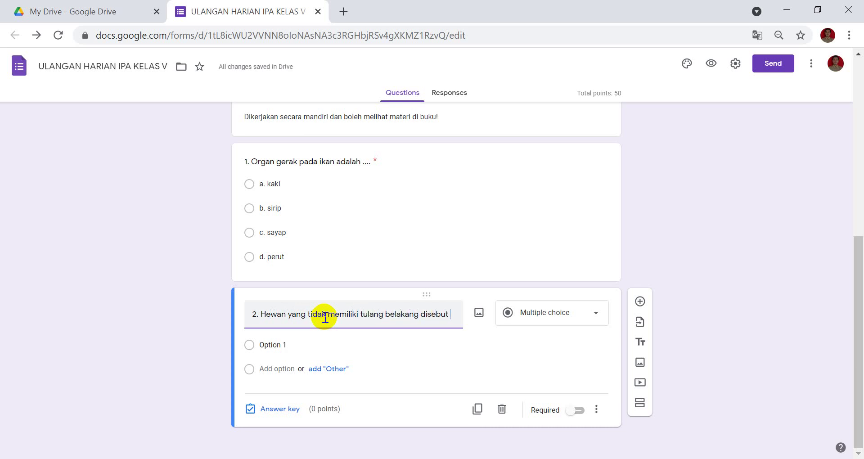
type("dengan hewa")
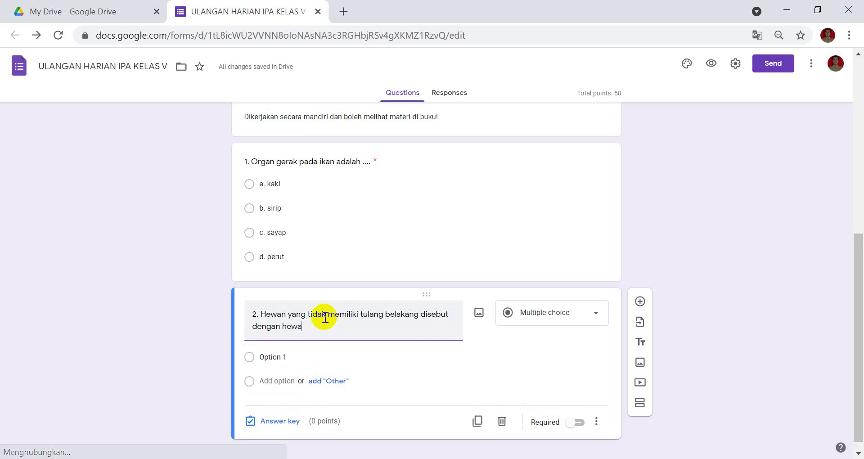
type("n ...")
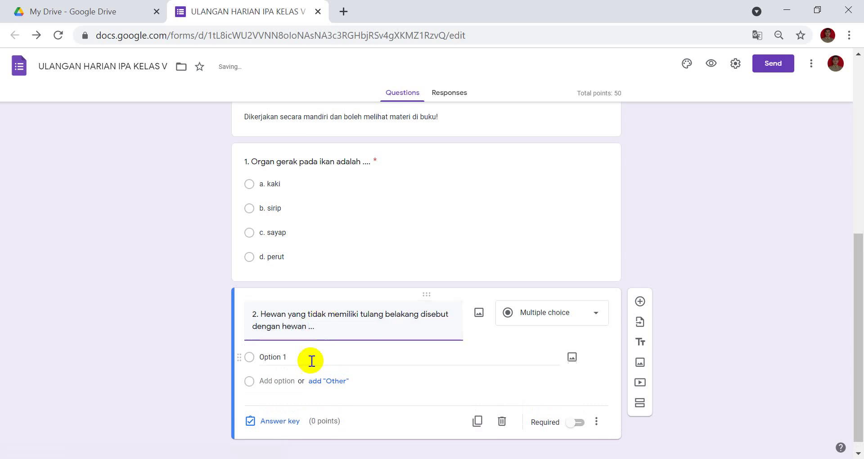
left_click(299, 356)
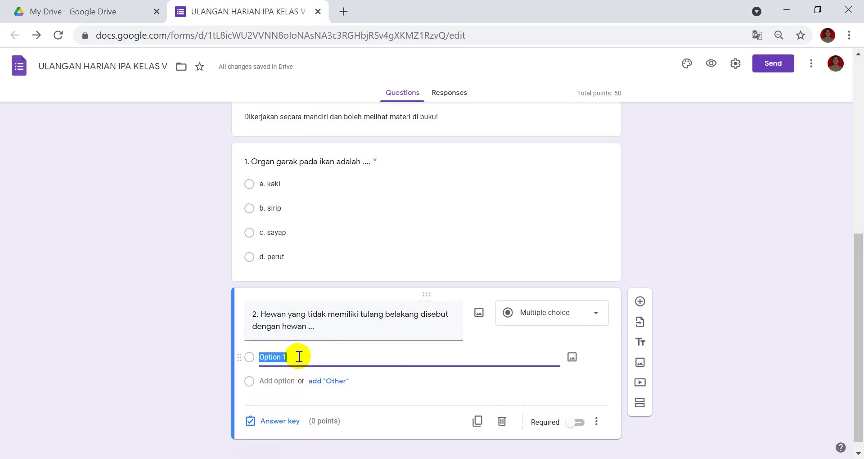
left_click(145, 358)
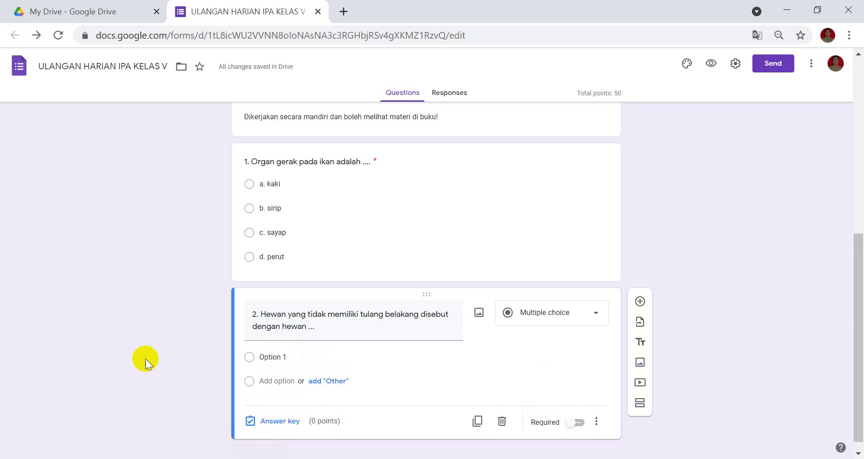
left_click(595, 319)
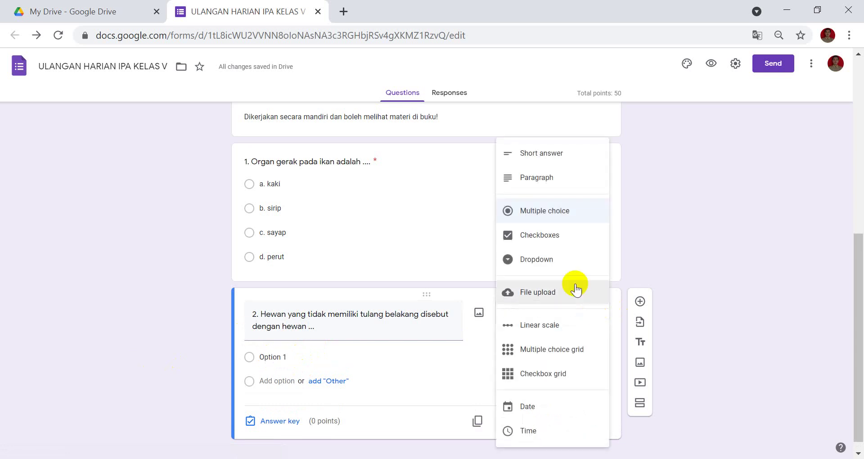
left_click(557, 215)
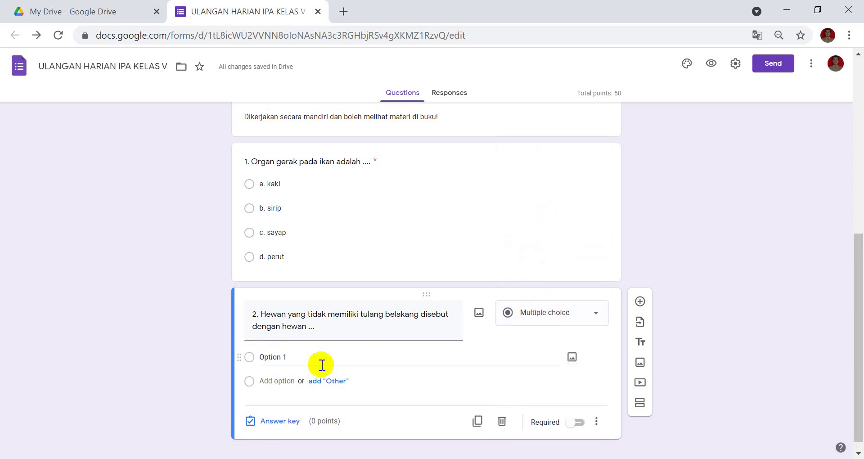
Enter "a. vertebrata" and "b. invertebrata" as the first two answer options of question 2.
left_click(302, 353)
type("a.")
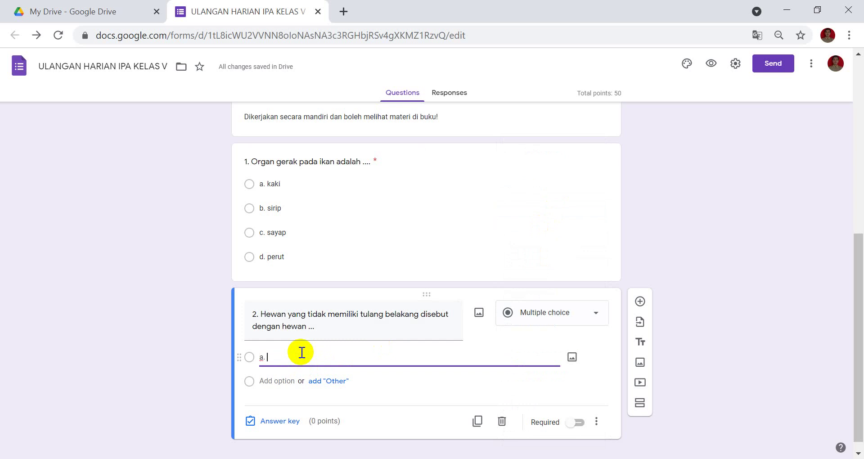
type(" verteb")
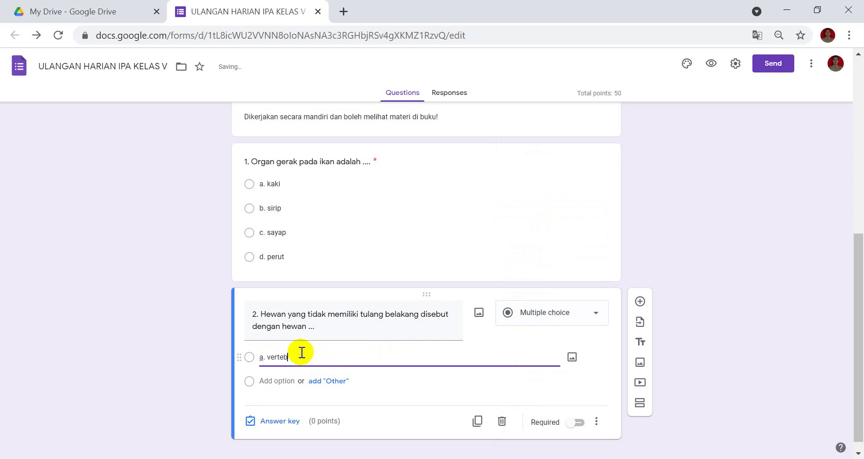
type("rata")
key("Return")
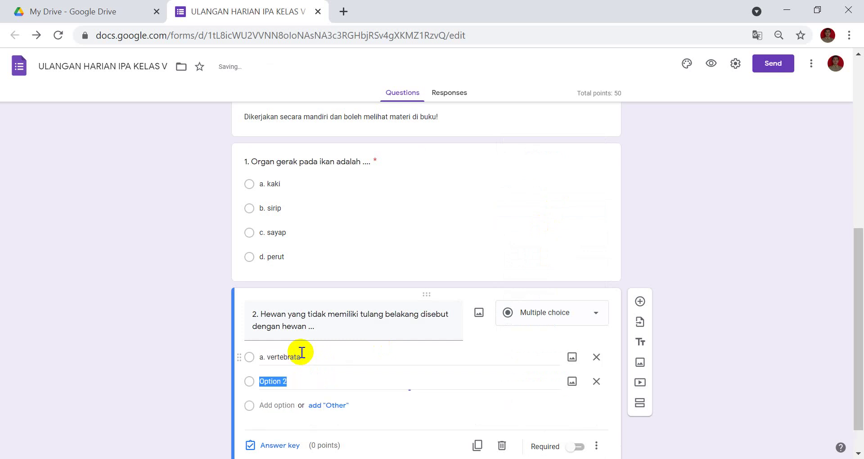
type("b. ")
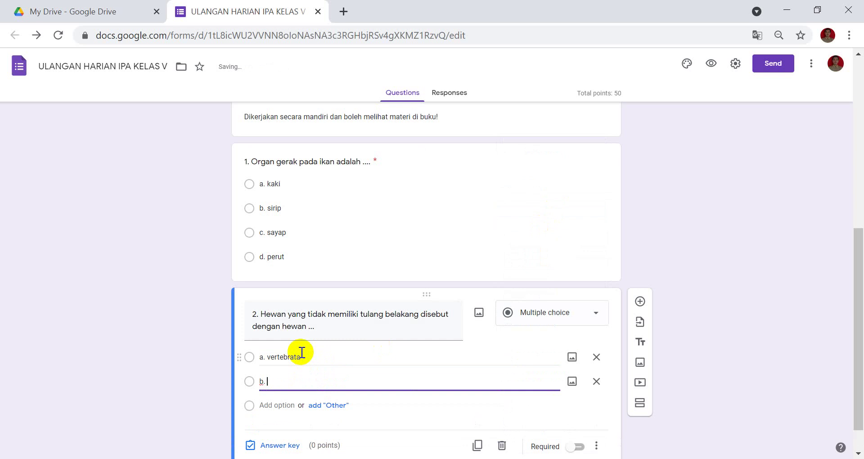
type("invertebrata")
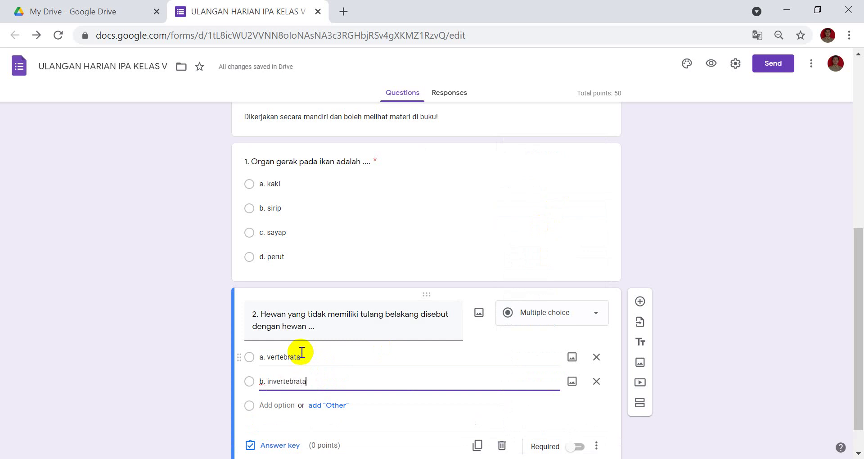
Add "c. mamalia" and "d. reptil" as the third and fourth answer options of question 2.
key("Return")
type("c.")
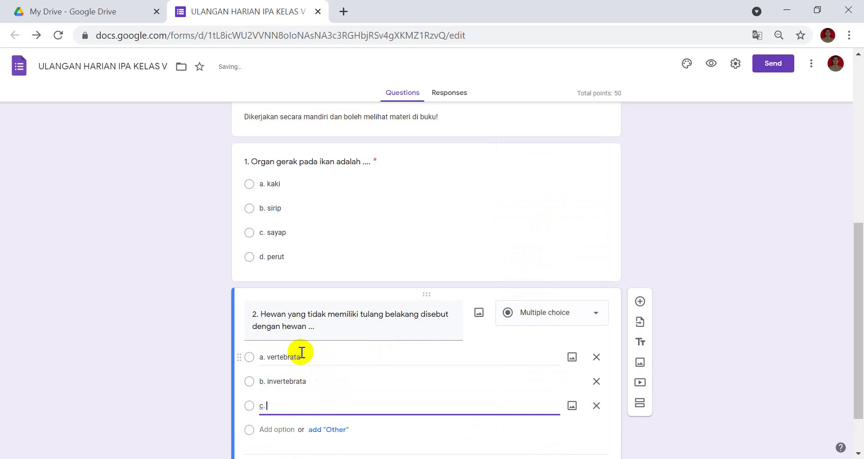
type(" mamalia")
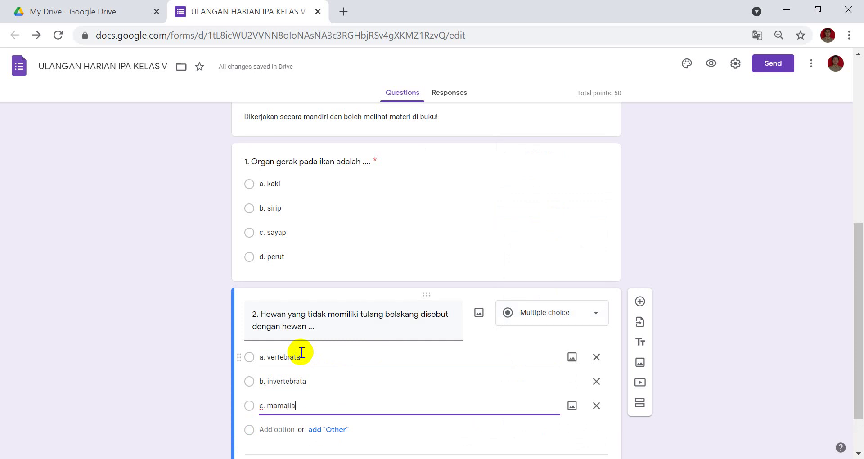
key("Return")
type("d. reptil")
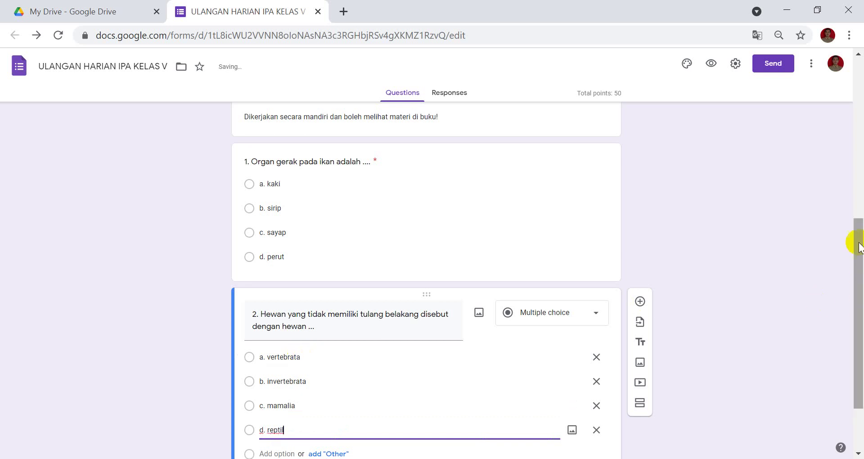
Make question 2 required and set its answer key to "b. invertebrata" worth 50 points.
left_click_drag(858, 235, 857, 306)
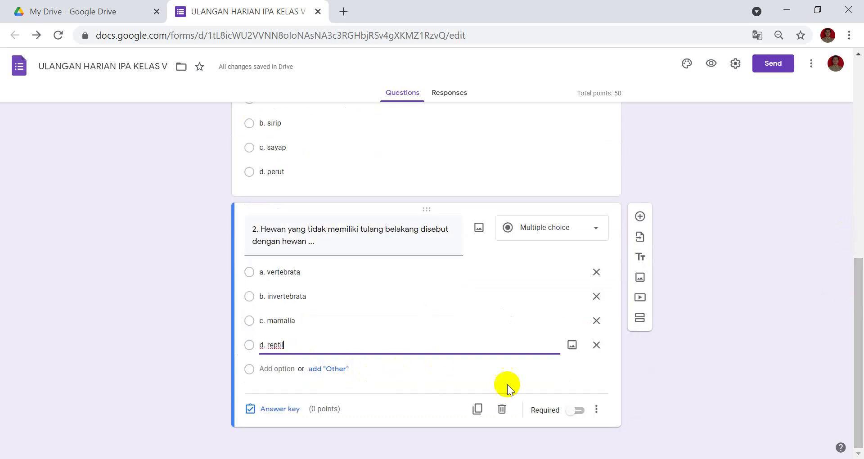
left_click(581, 411)
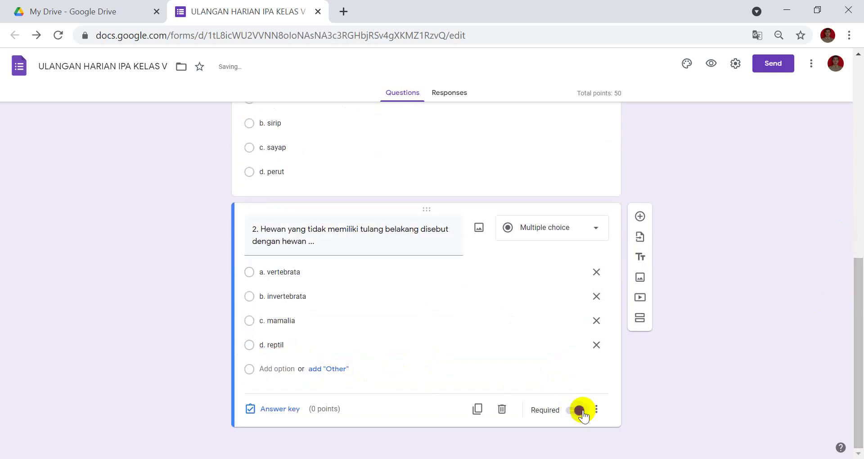
left_click(255, 412)
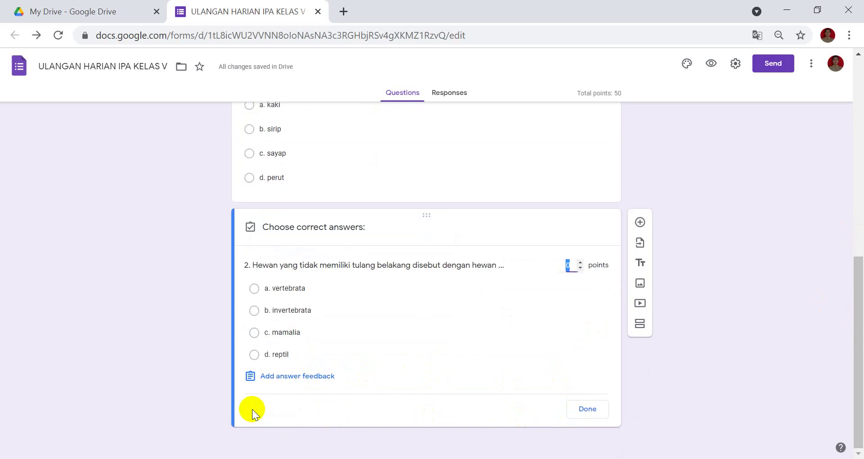
left_click(295, 315)
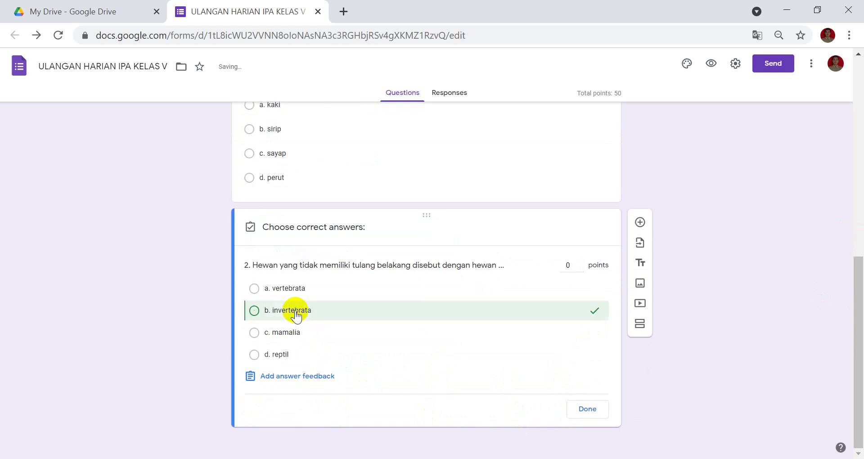
left_click(569, 262)
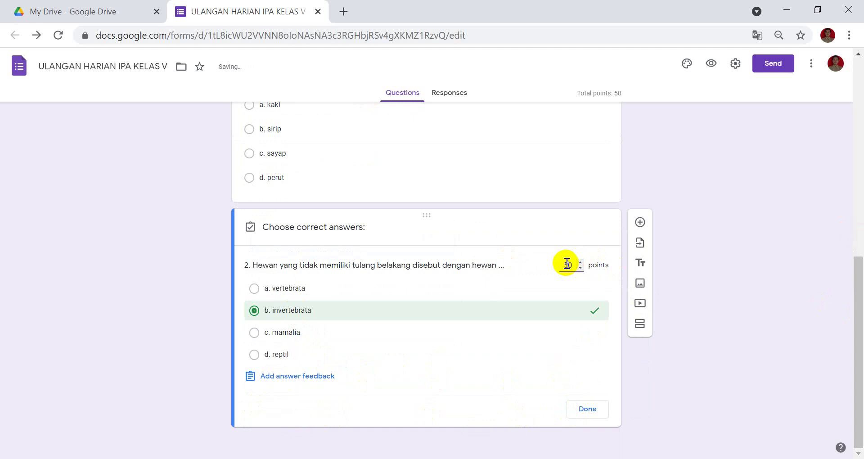
type("50")
left_click(593, 409)
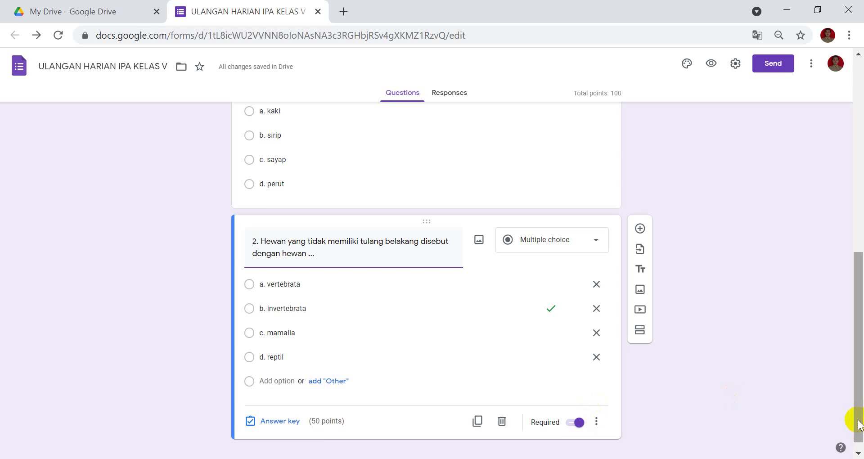
Open the form's theme options and set the theme color to Red Orange.
mouse_move(860, 417)
left_mouse_down()
mouse_move(860, 199)
mouse_move(861, 414)
left_mouse_up()
left_click_drag(860, 446, 861, 185)
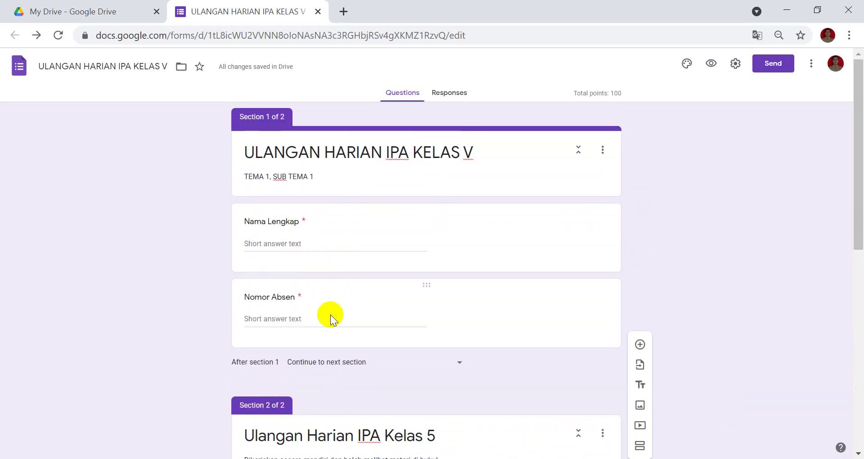
left_click_drag(861, 155, 861, 128)
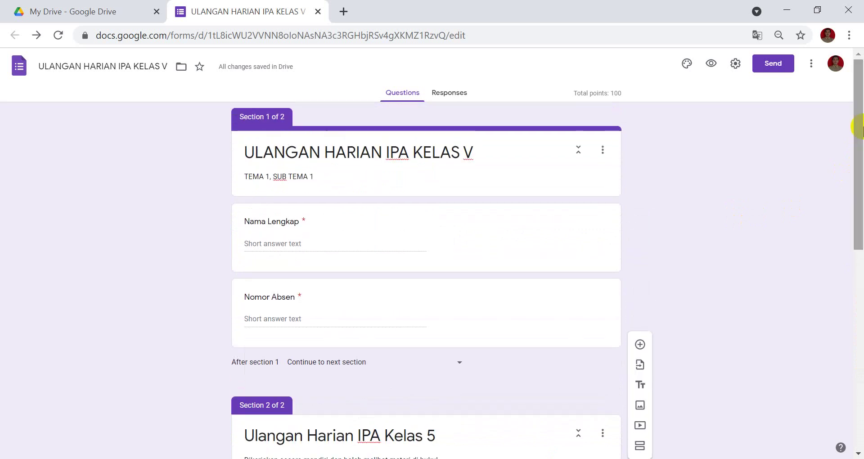
left_click(687, 69)
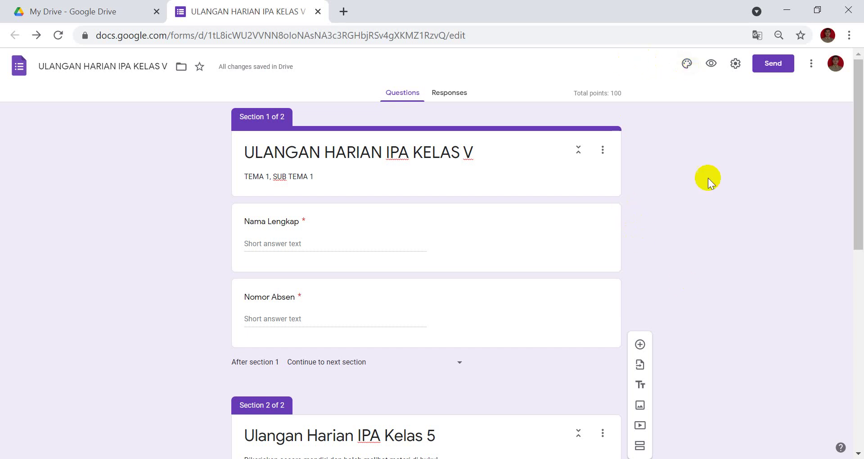
left_click(687, 65)
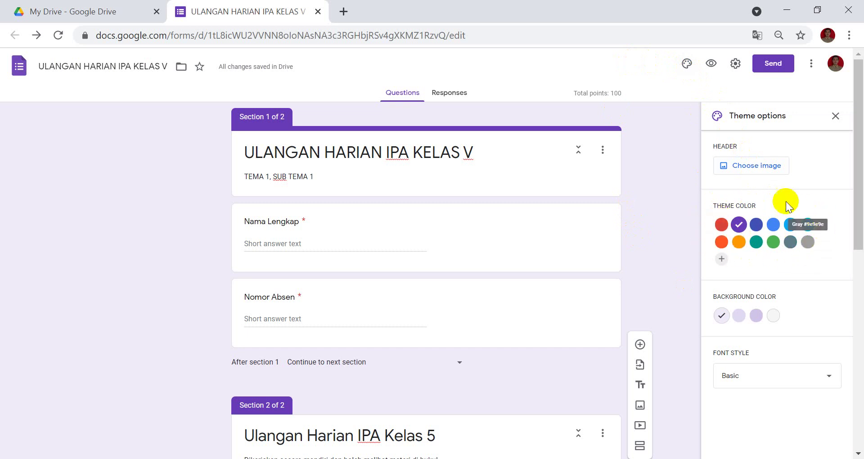
left_click(722, 242)
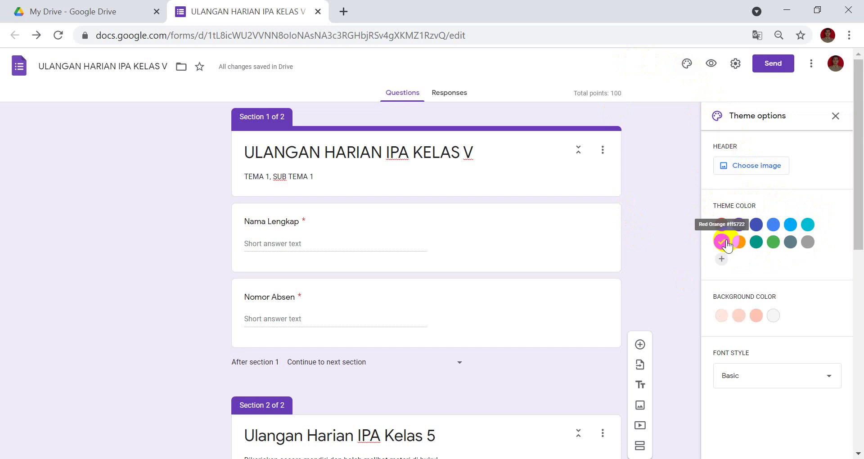
Insert the laboratory glassware illustration from the Work and School themes as the form's header image.
left_click(751, 169)
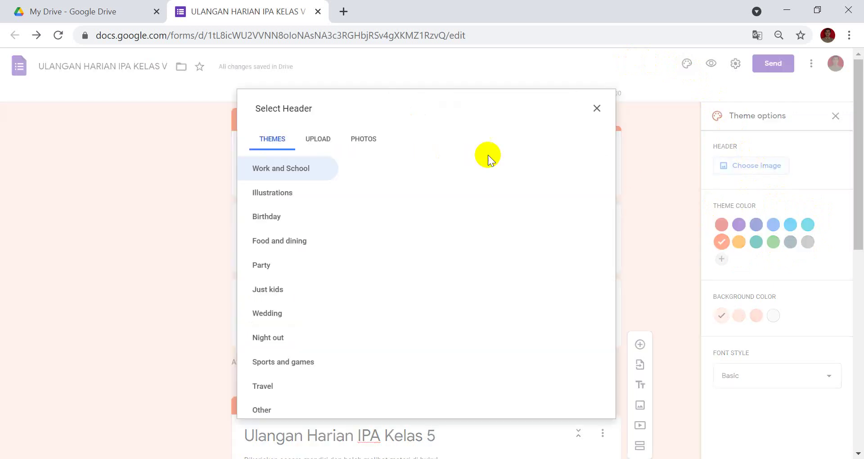
left_click(329, 171)
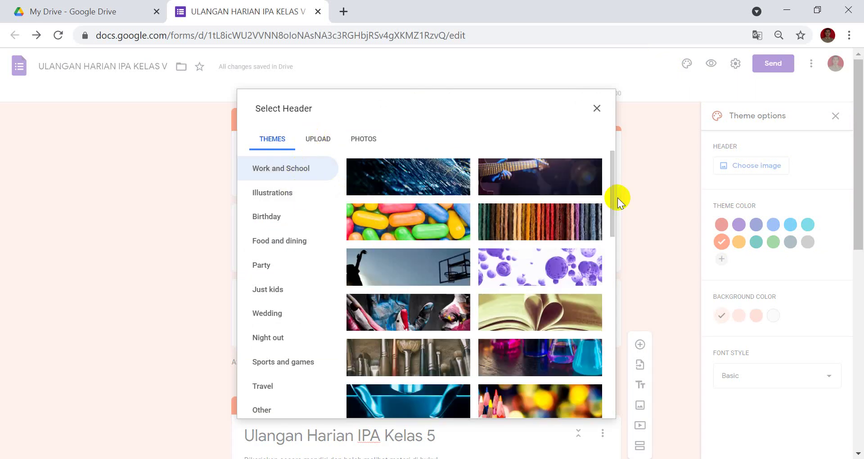
left_click_drag(613, 198, 637, 373)
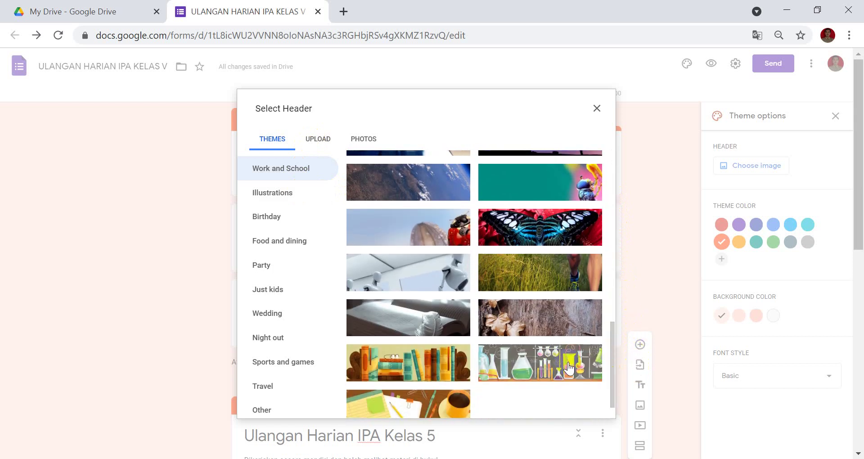
left_click(555, 365)
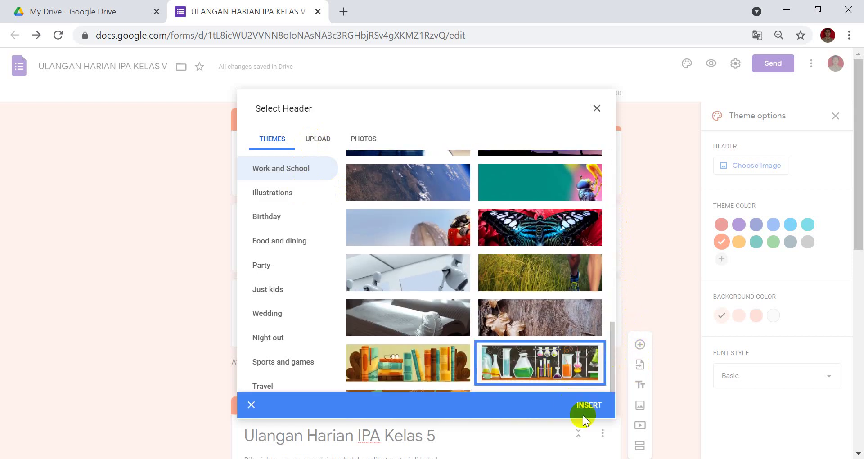
left_click(597, 408)
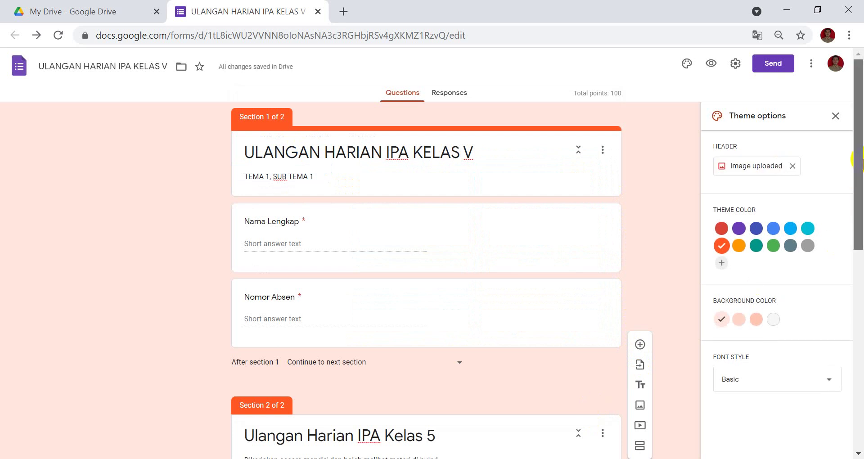
left_click_drag(860, 160, 855, 58)
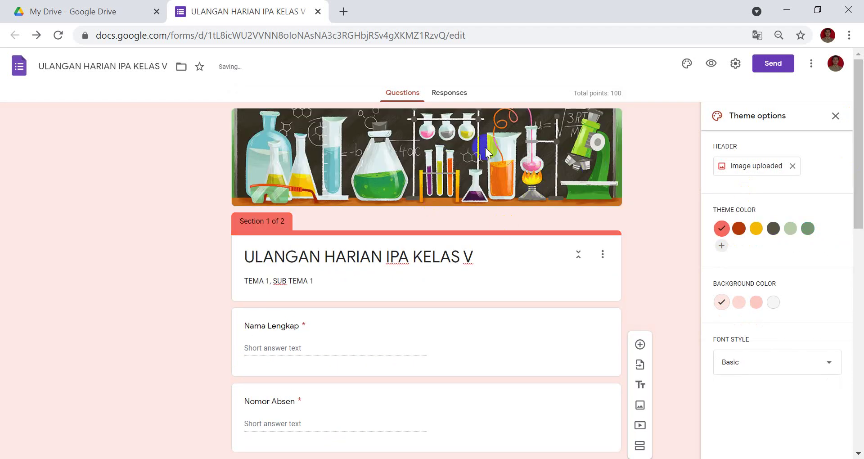
Set the theme color to yellow and the background color to its darkest yellow shade.
left_click(757, 230)
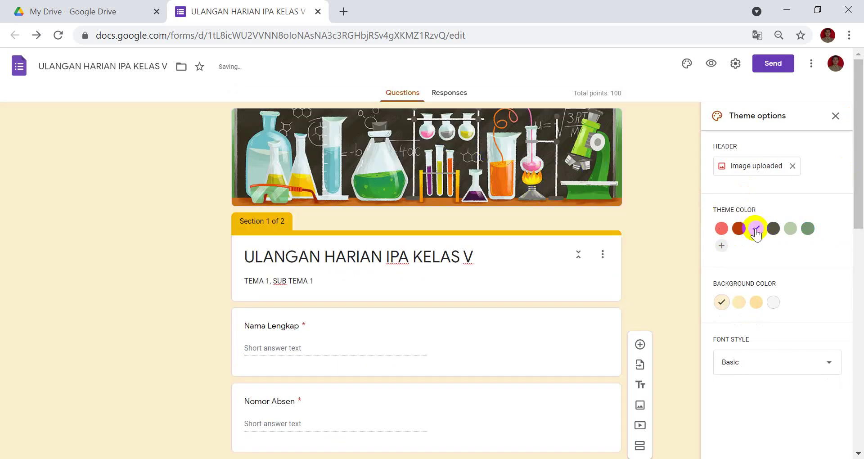
left_click(739, 230)
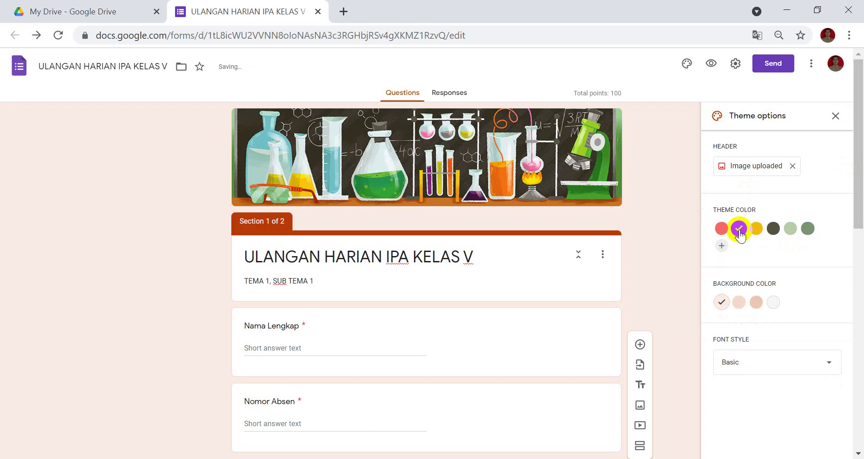
left_click(756, 230)
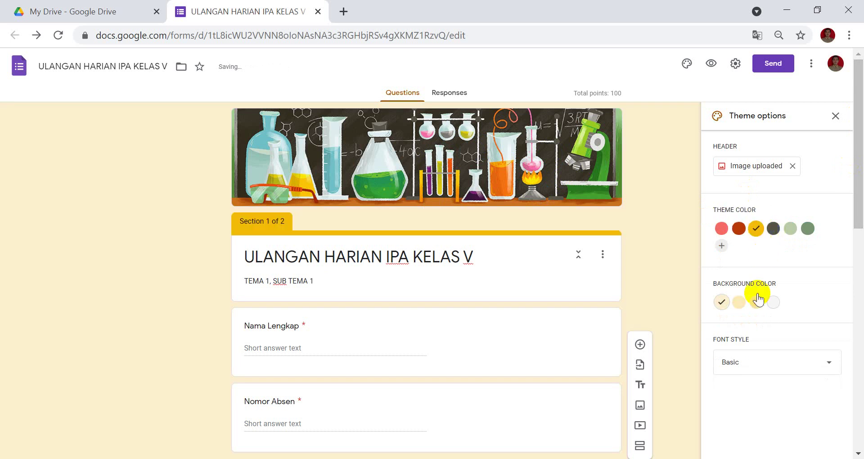
left_click(758, 308)
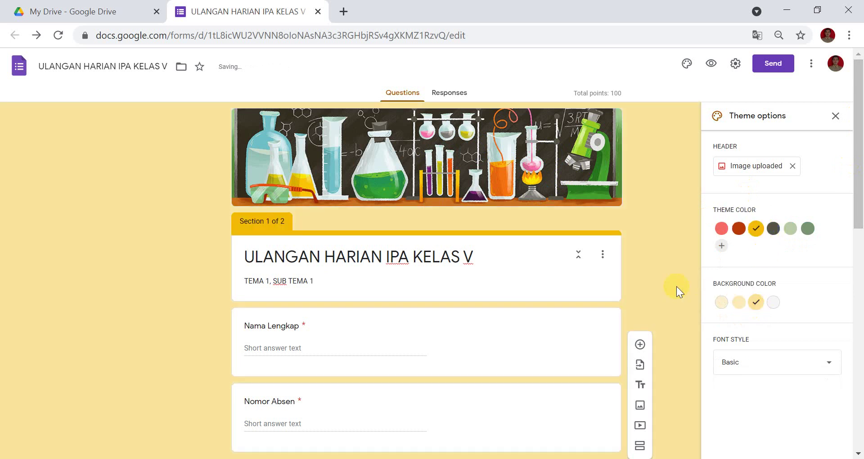
mouse_move(850, 203)
left_mouse_down()
mouse_move(860, 415)
mouse_move(860, 197)
left_mouse_up()
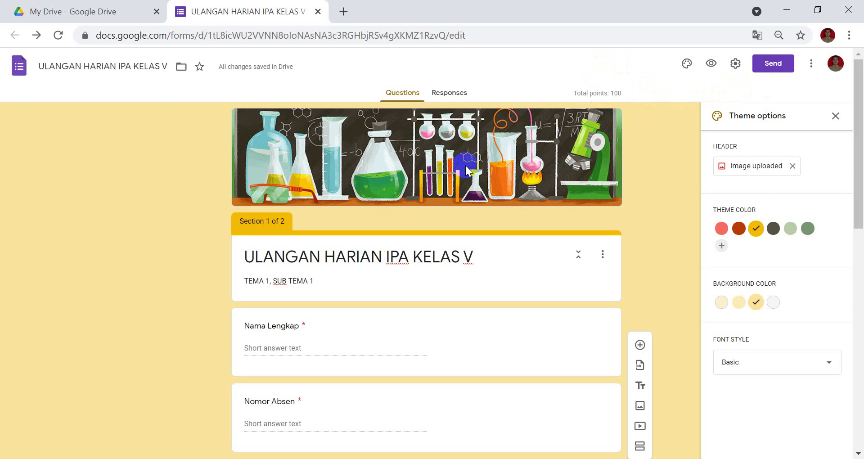
Set the form's confirmation message to "Terimakasih telah mengerjakan ulangan harian IPA." in the presentation settings and save.
left_click(771, 66)
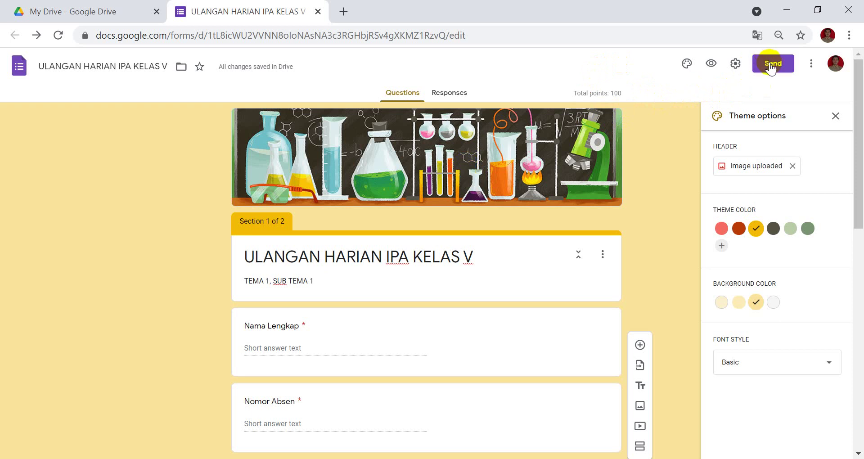
left_click(735, 63)
left_click(430, 117)
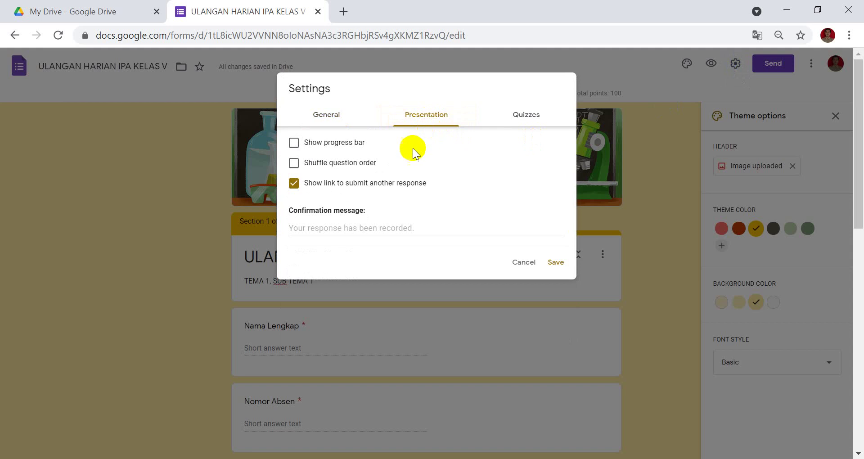
left_click(327, 228)
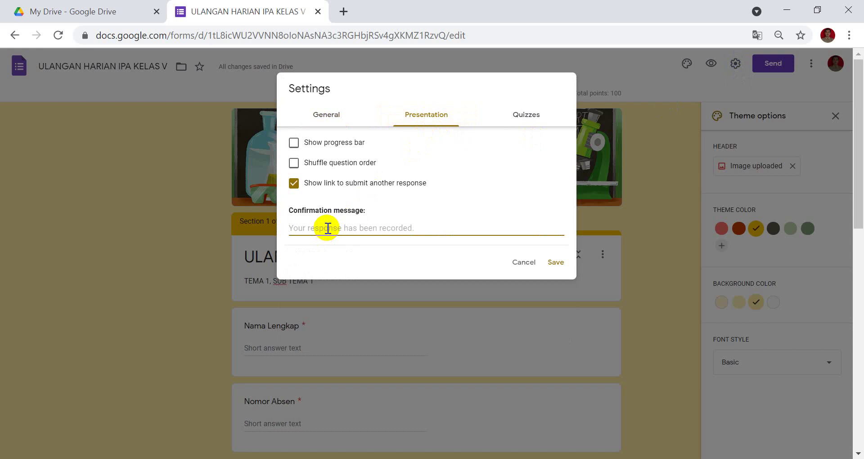
type("Terimakas")
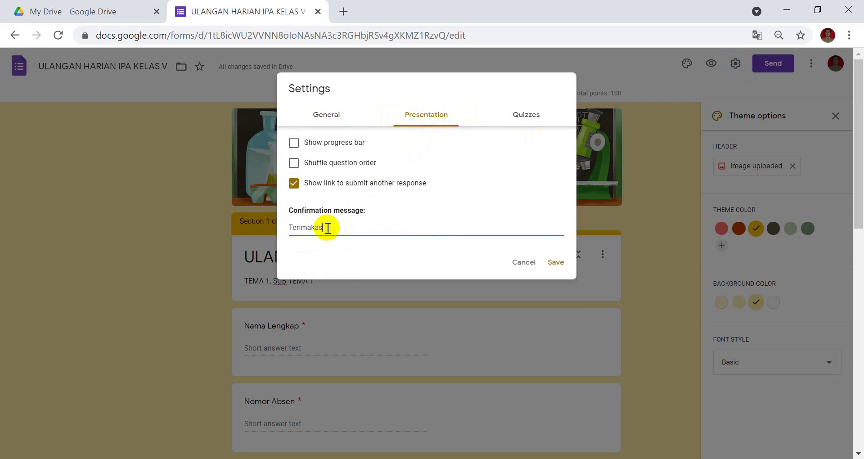
type("ih telah mengerjakan ulangan ")
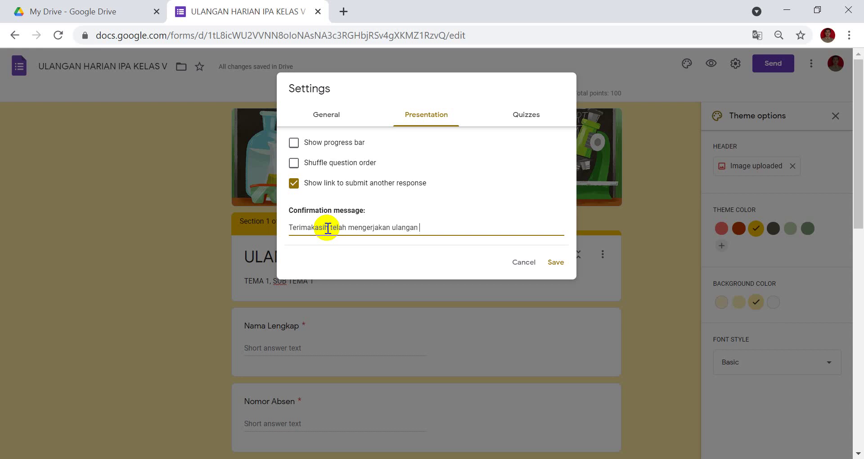
type("harian IPA.")
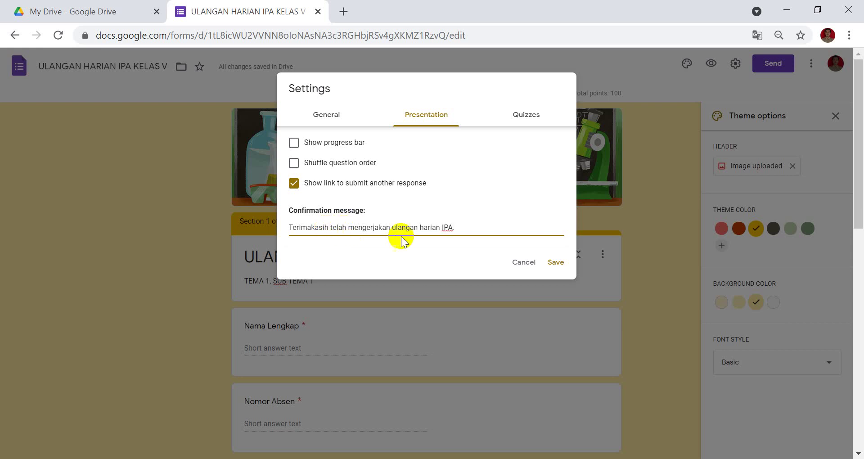
left_click(557, 265)
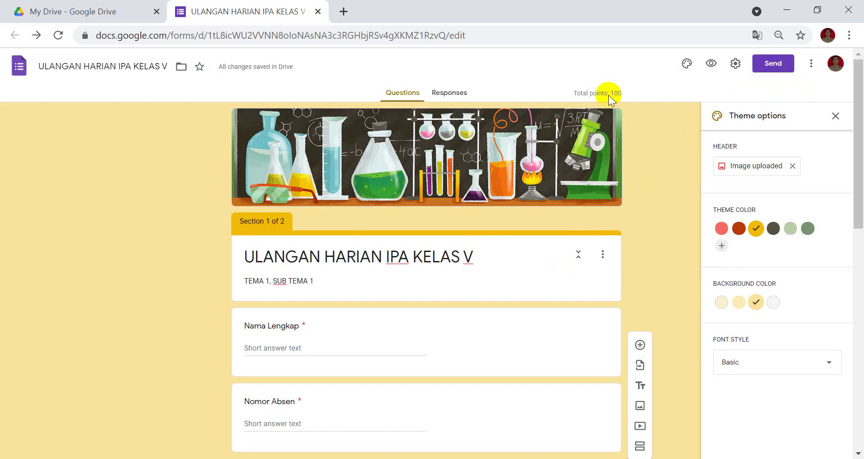
Generate the form's sharing link as a shortened URL and copy it.
left_click(767, 71)
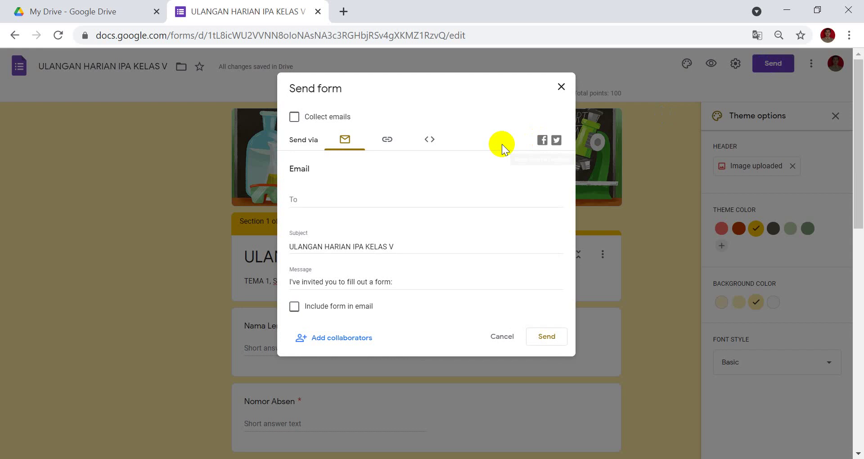
left_click(389, 143)
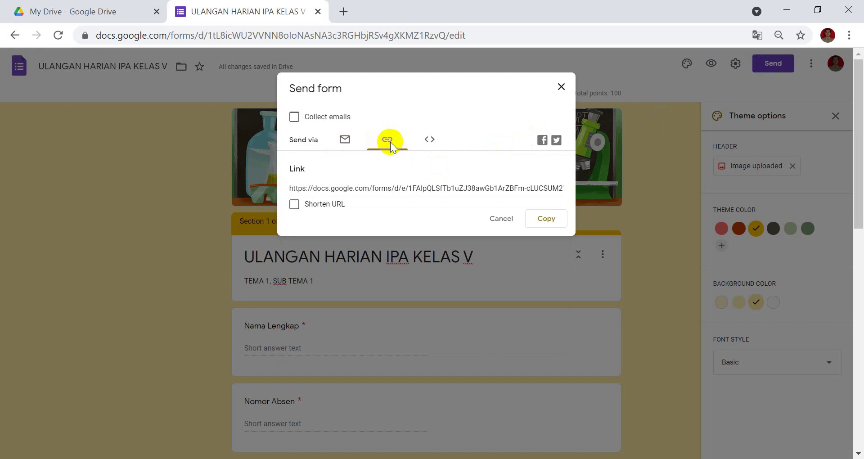
left_click(362, 189)
left_click(540, 220)
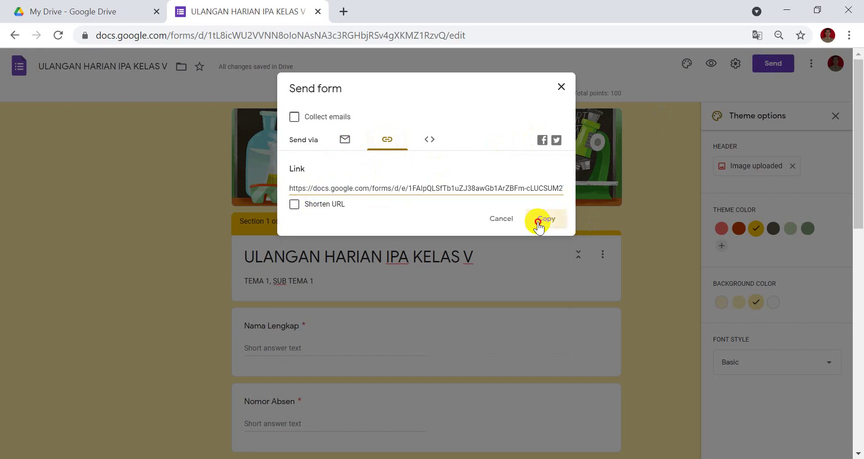
left_click(294, 205)
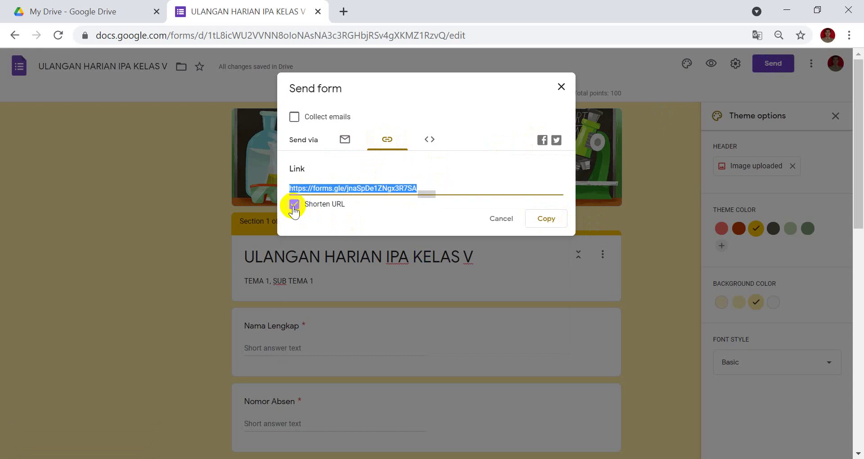
left_click(543, 219)
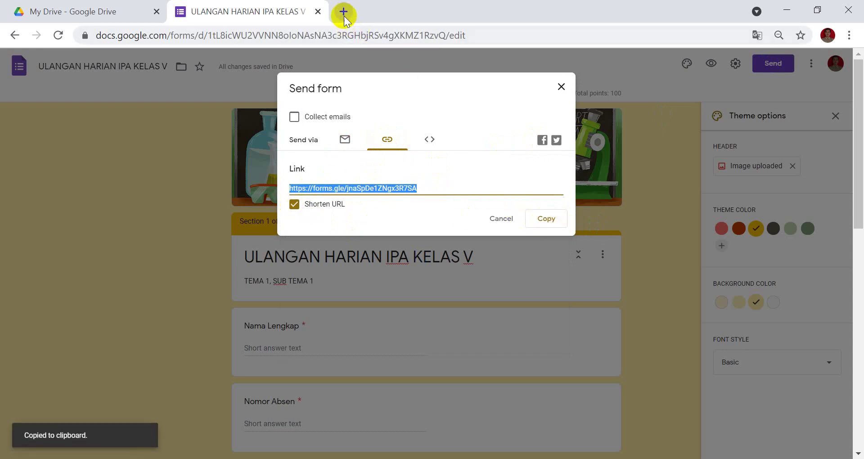
left_click(545, 218)
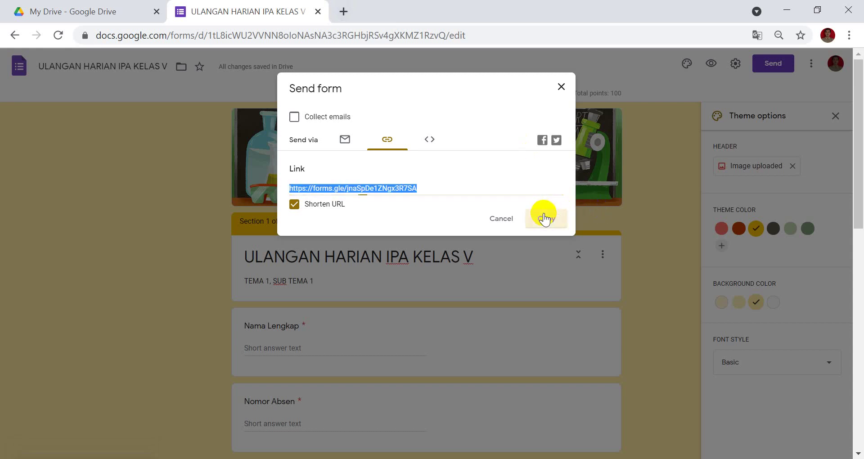
Search the web for "wa web" in a new browser tab, open WhatsApp Web and dismiss the Microsoft account notification.
left_click(343, 12)
type("WA")
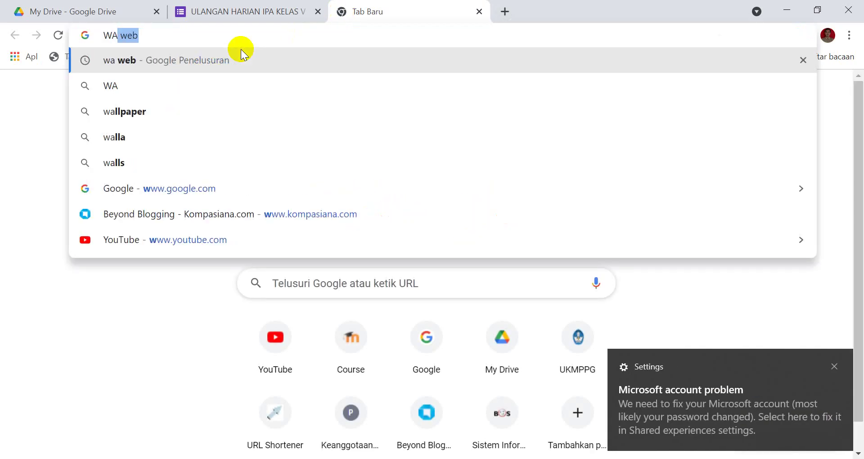
left_click(190, 66)
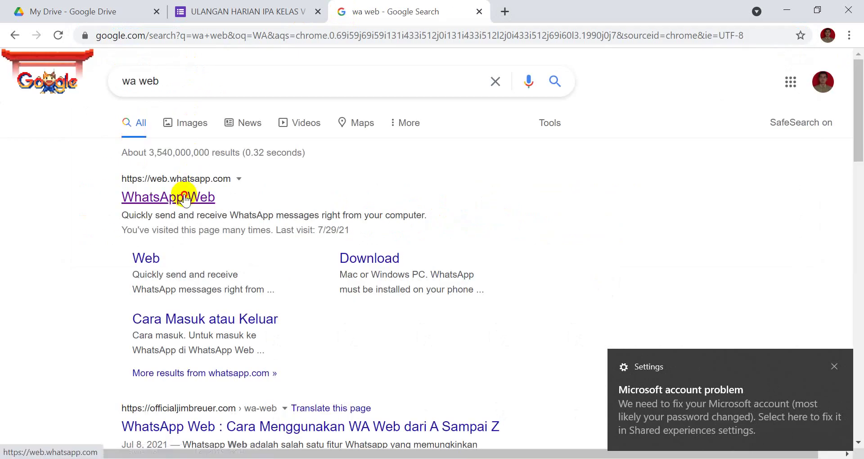
left_click(186, 197)
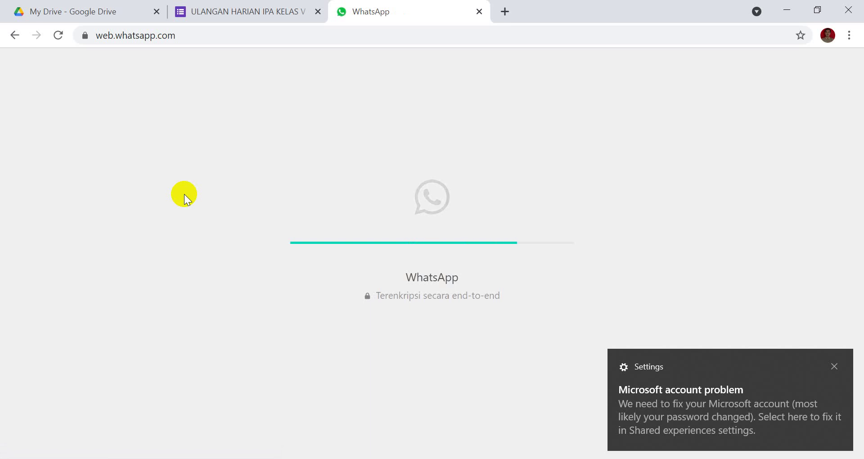
left_click(834, 365)
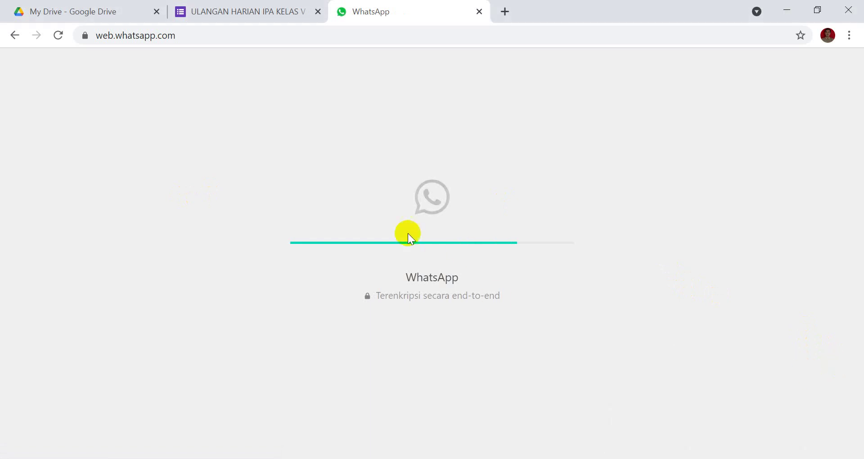
Retry WhatsApp Web's connection to the phone and copy the form's shortened link again.
left_click(240, 5)
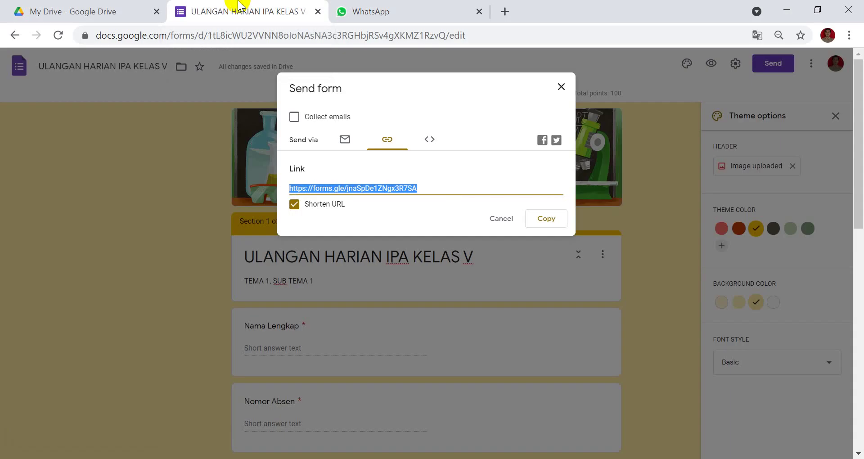
left_click(416, 13)
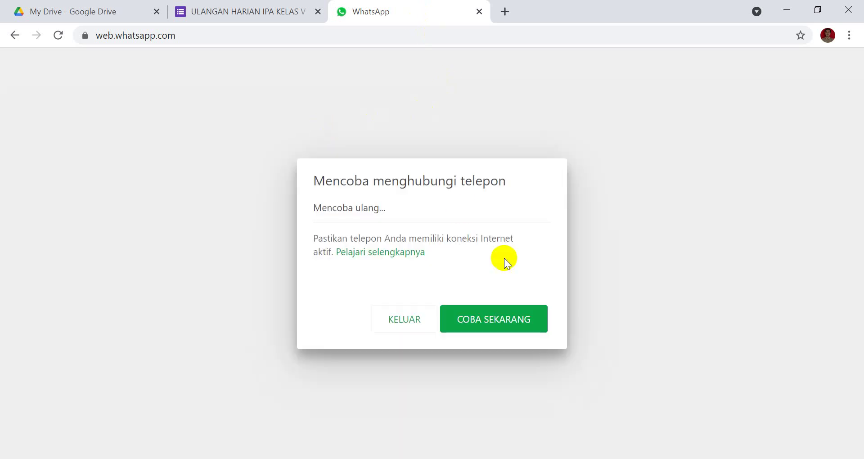
left_click(484, 320)
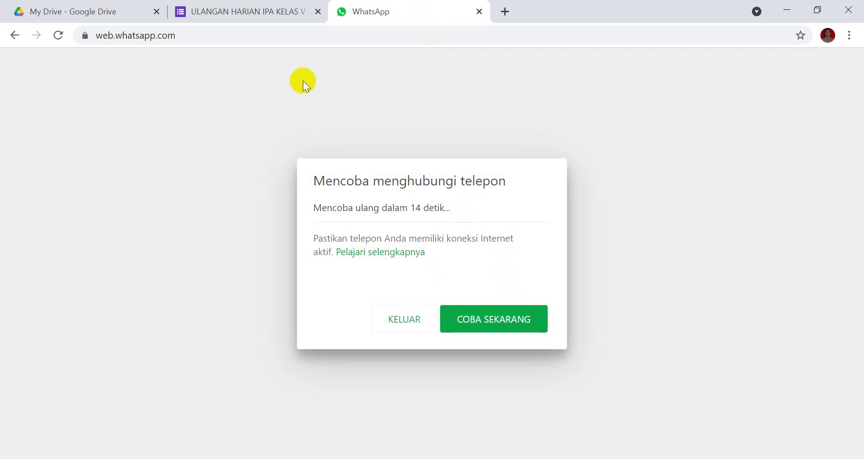
left_click(228, 7)
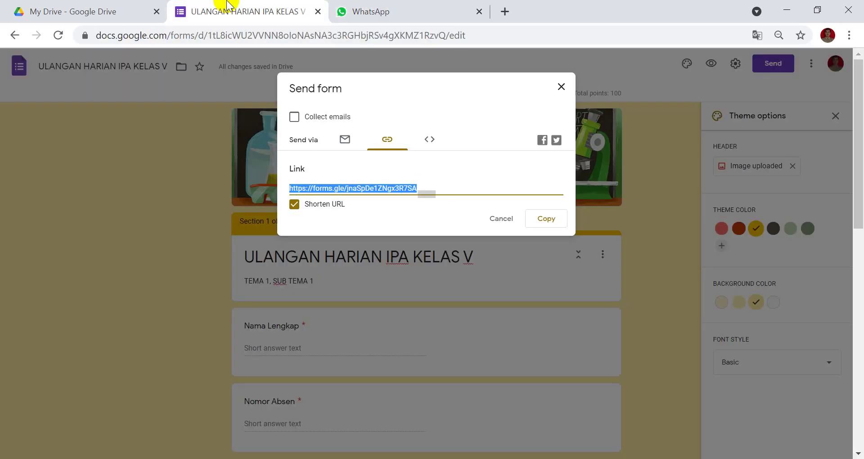
left_click(543, 224)
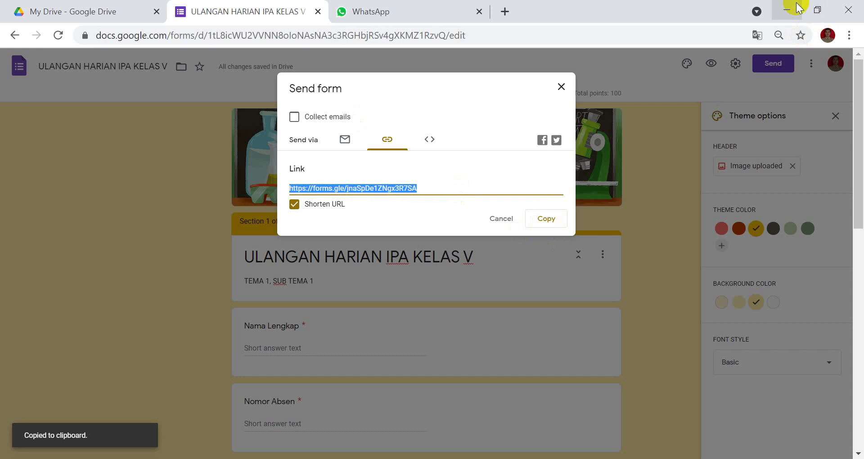
Log out of the stalled WhatsApp Web session and sign in again with the QR code.
left_click(409, 8)
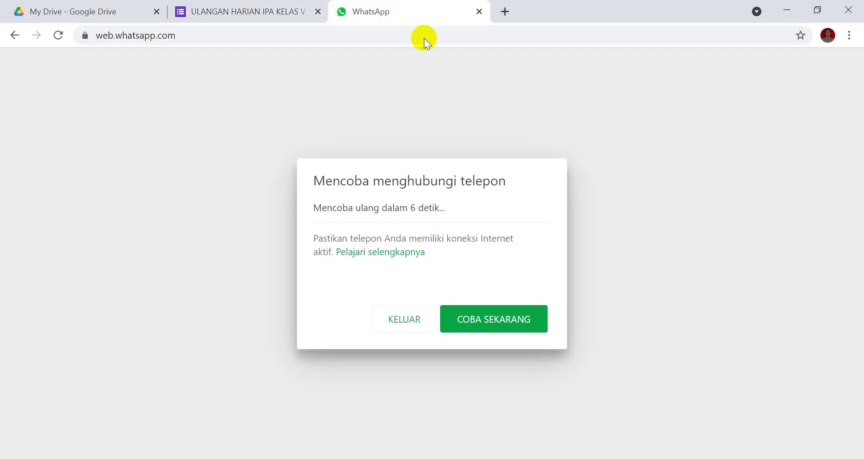
left_click(407, 318)
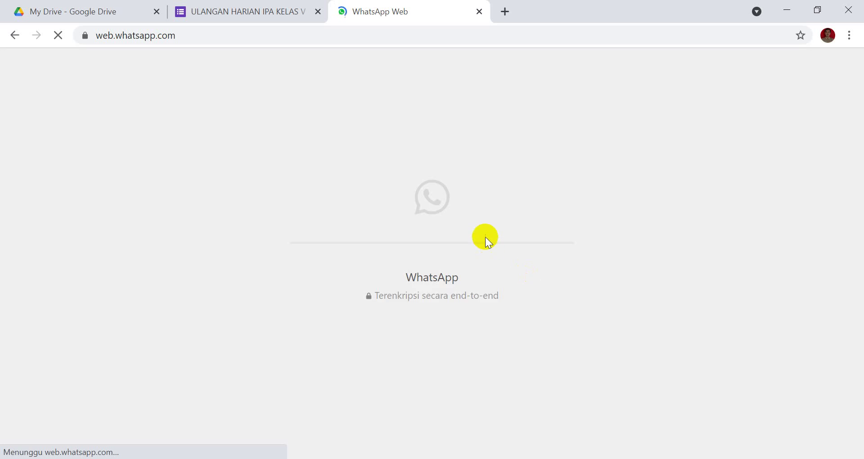
left_click(243, 8)
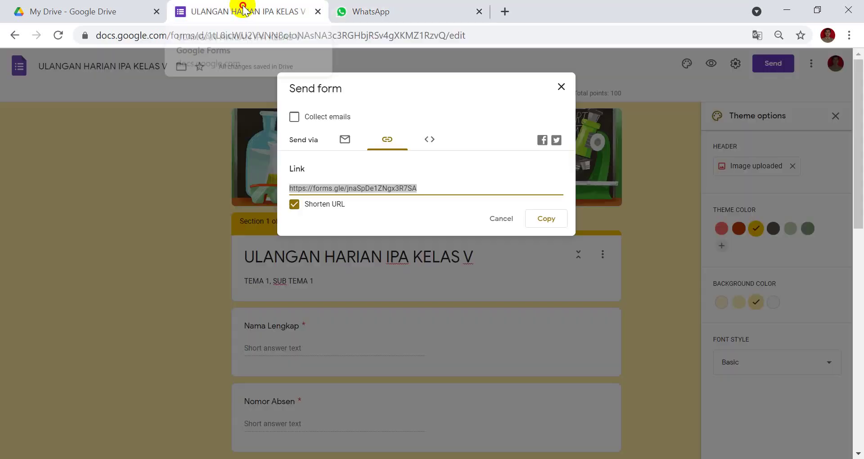
left_click(406, 11)
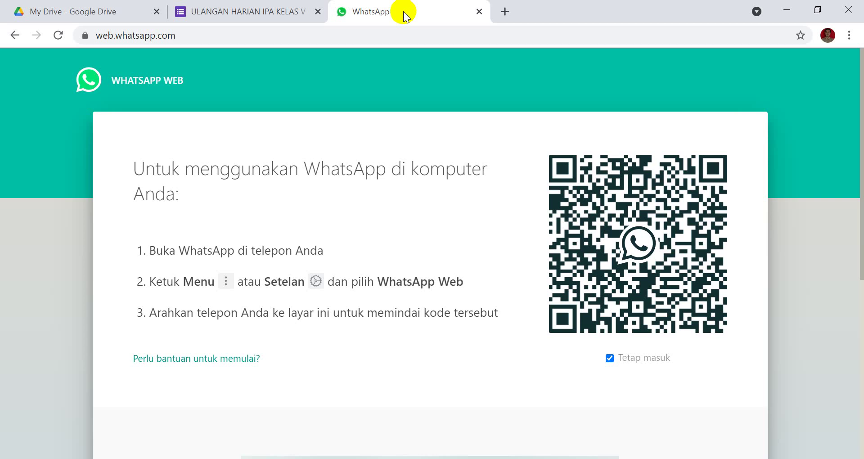
left_click(58, 88)
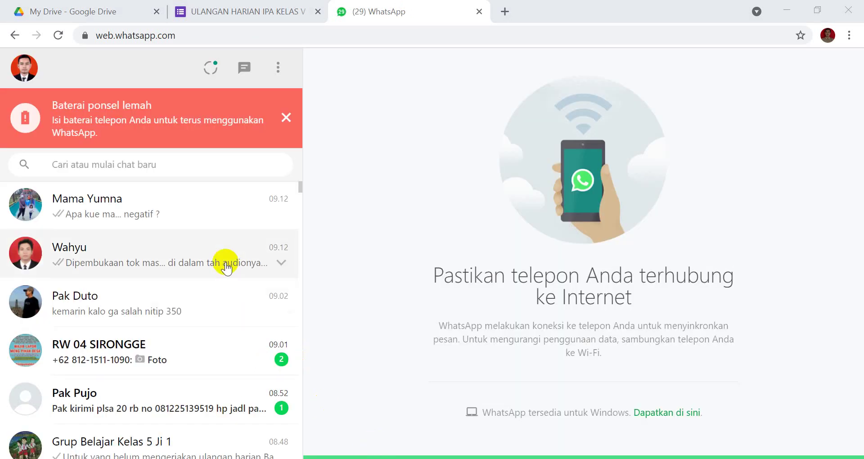
Send the copied form link as a message in the most recent WhatsApp chat.
left_click(154, 162)
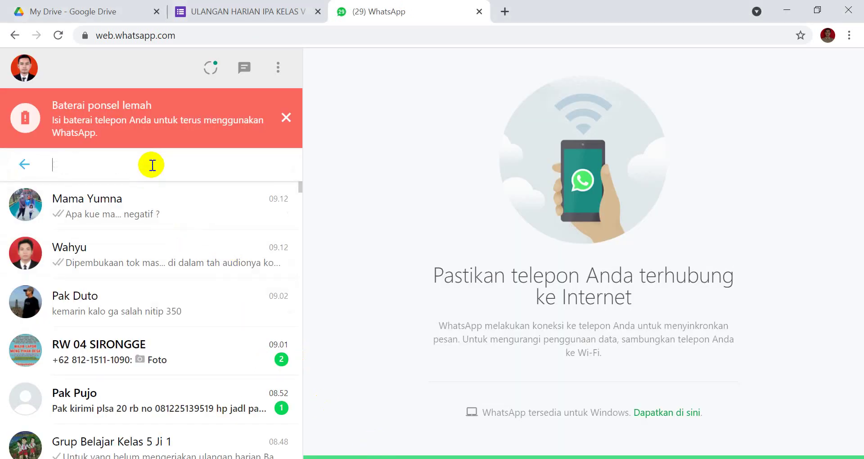
left_click(134, 198)
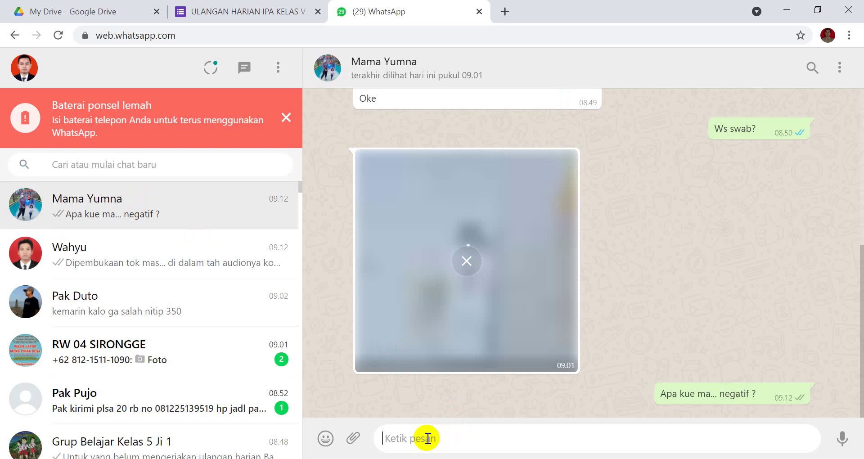
key("ctrl+v")
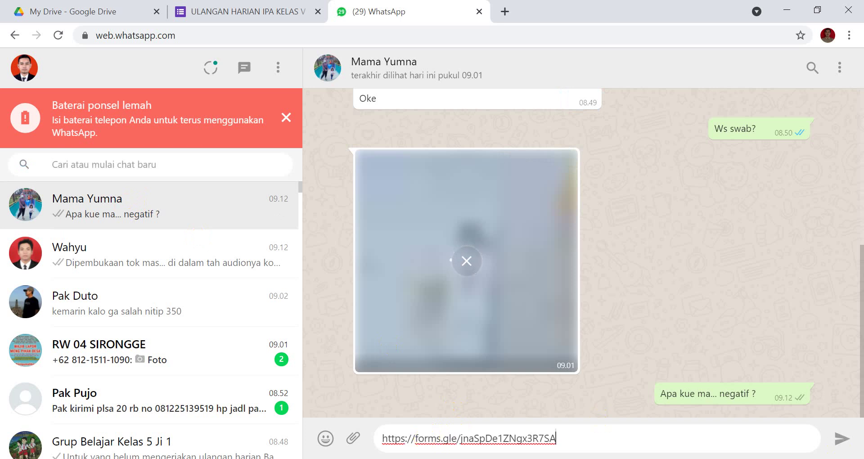
left_click(841, 439)
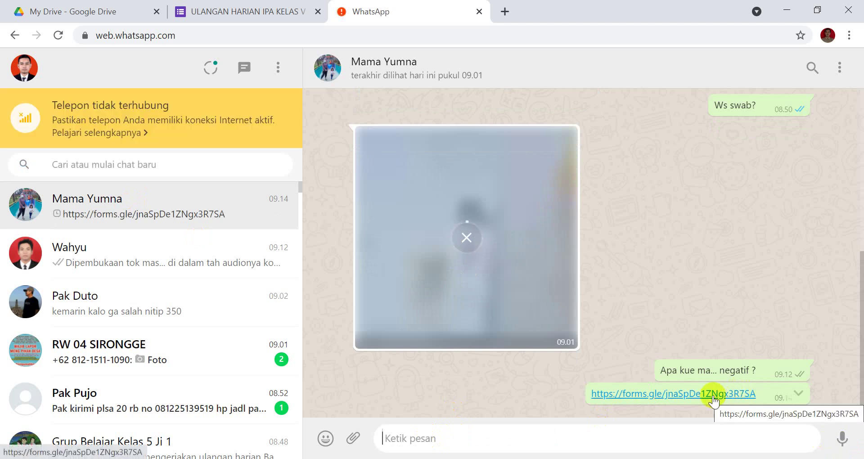
Open the form from the sent link, enter a full name and attendance number 1, and continue to the questions.
left_click(714, 394)
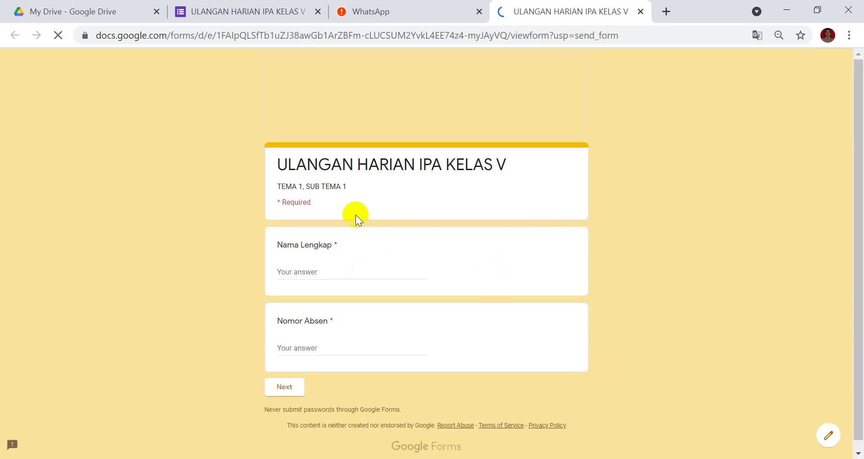
left_click(313, 272)
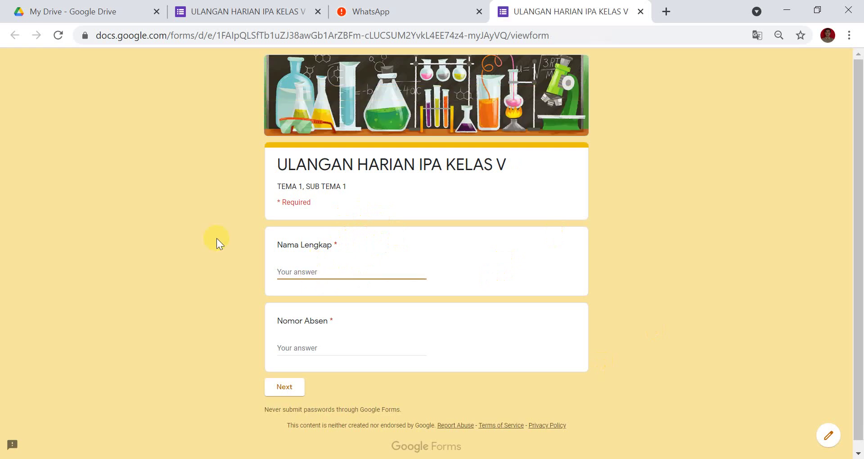
type("SURIPTO")
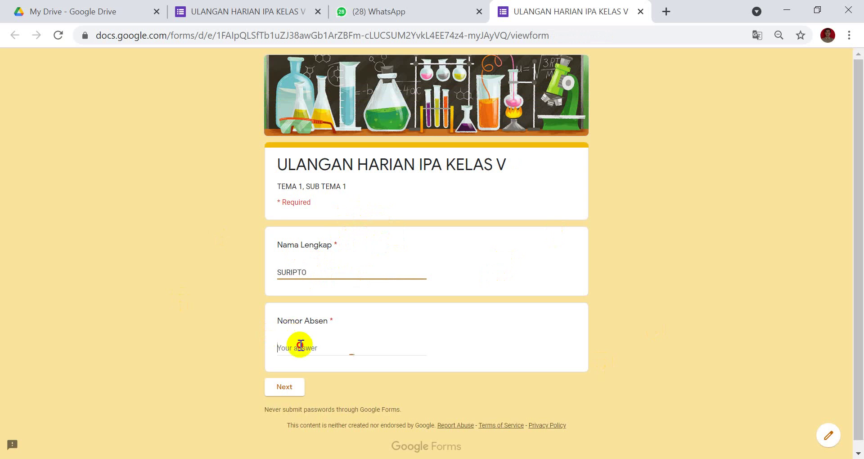
left_click(298, 347)
type("1")
left_click(299, 385)
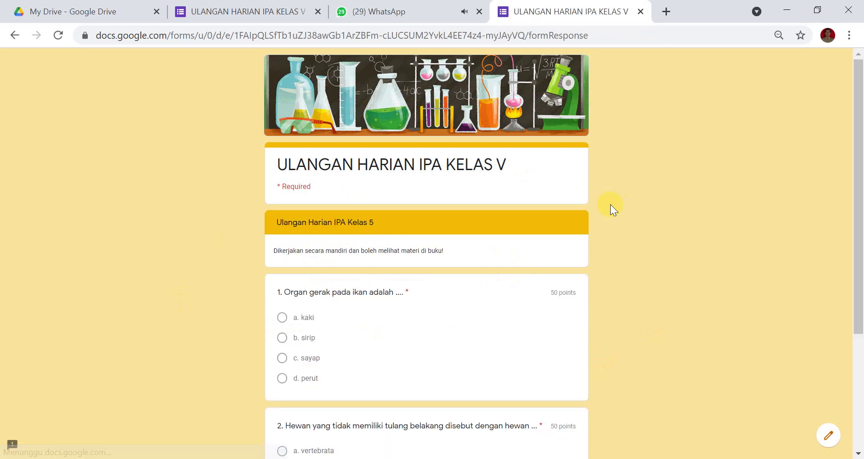
Answer question 1 with "b. sirip" and question 2 with "a. vertebrata", and submit the test.
left_click_drag(857, 107, 862, 173)
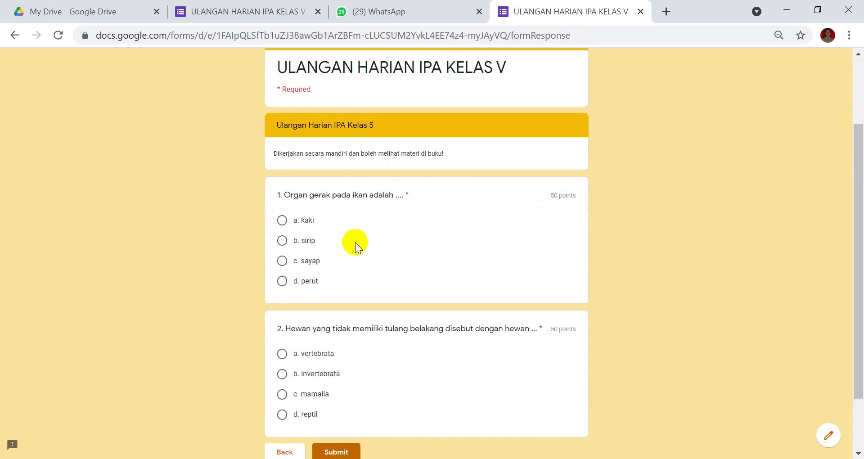
left_click_drag(854, 151, 862, 170)
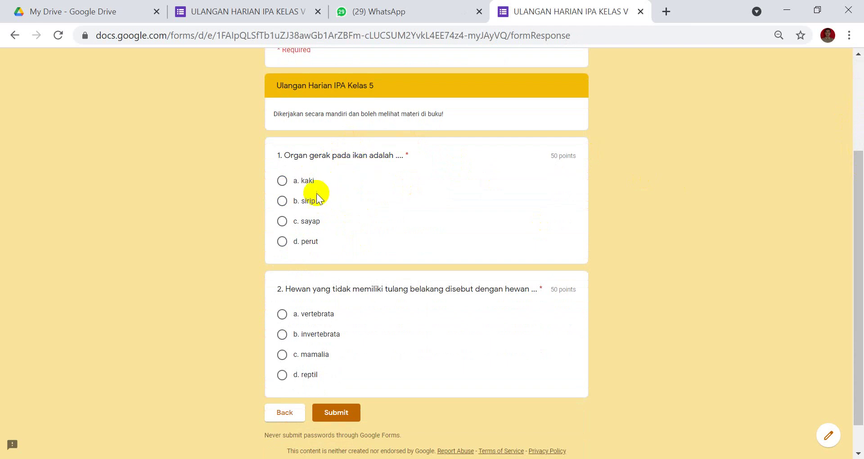
left_click(283, 201)
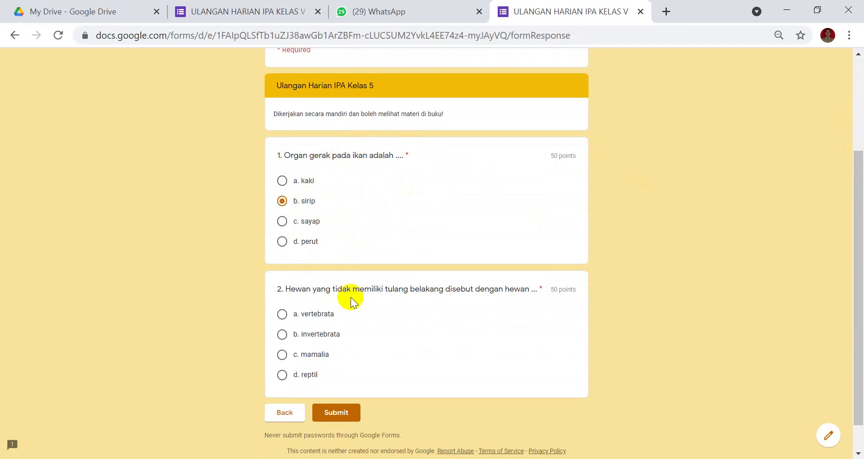
left_click(283, 315)
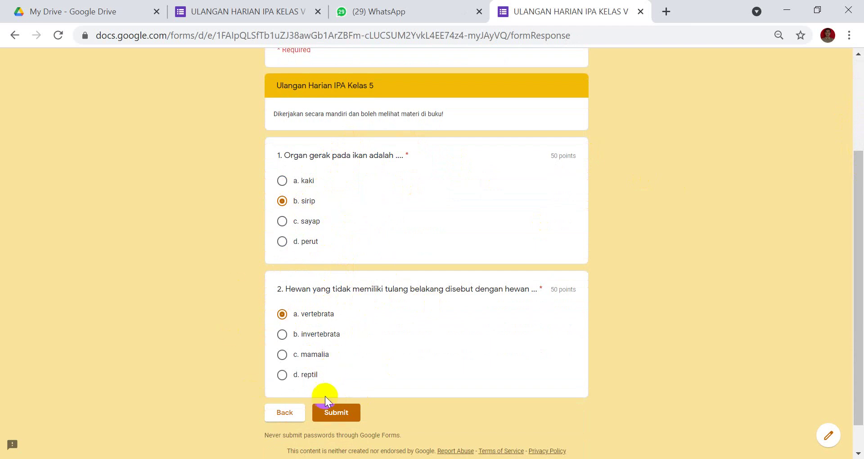
left_click(327, 412)
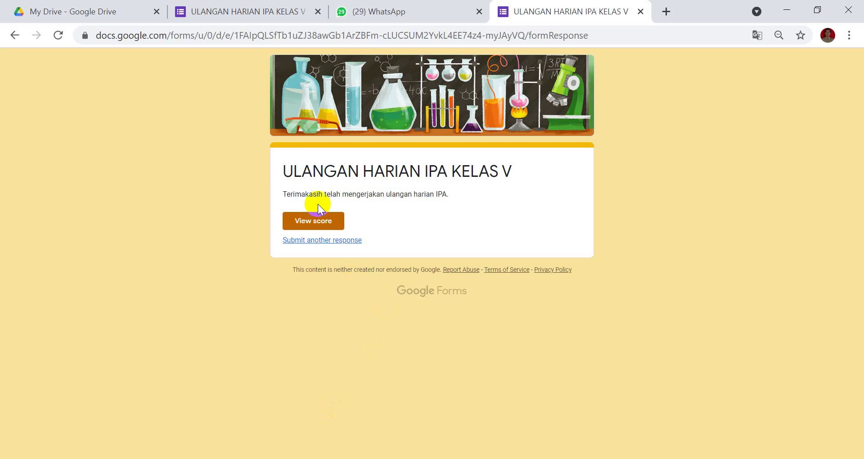
View the score of the submitted test and examine the total points.
left_click(317, 228)
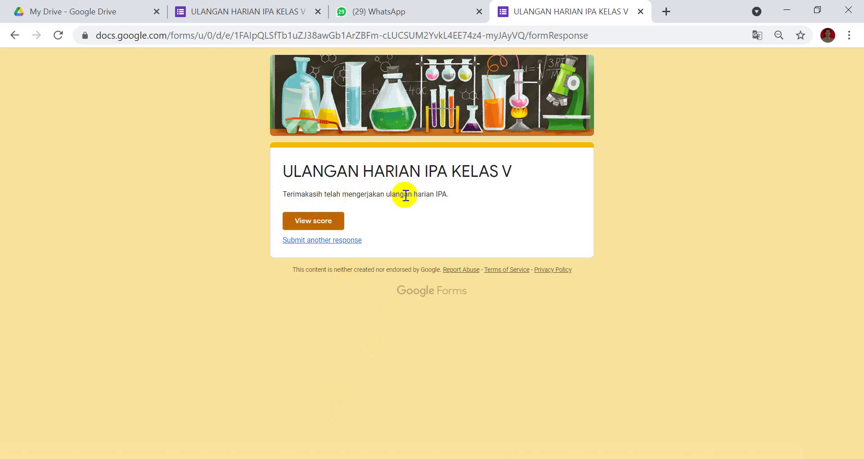
left_click(324, 228)
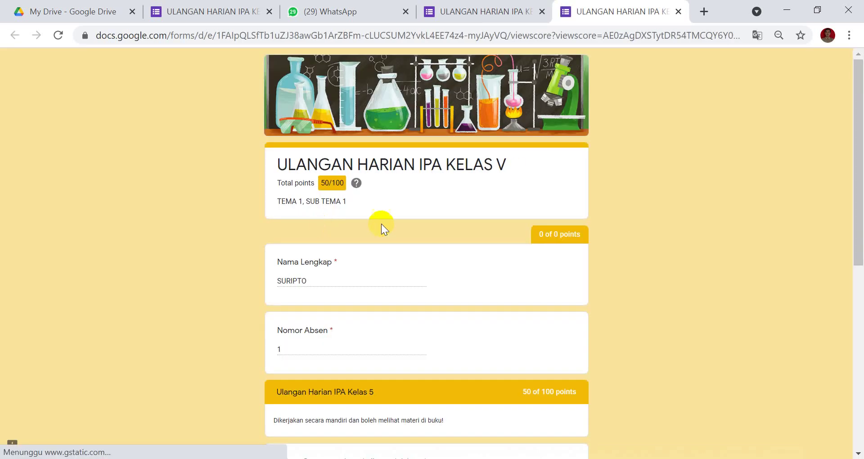
left_click(325, 185)
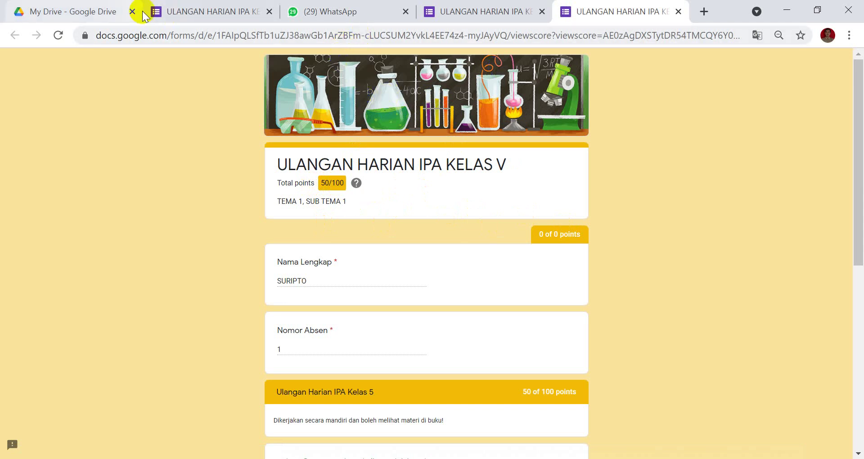
Dismiss the send dialog in the form editor and examine the summary of the submitted responses.
left_click(206, 11)
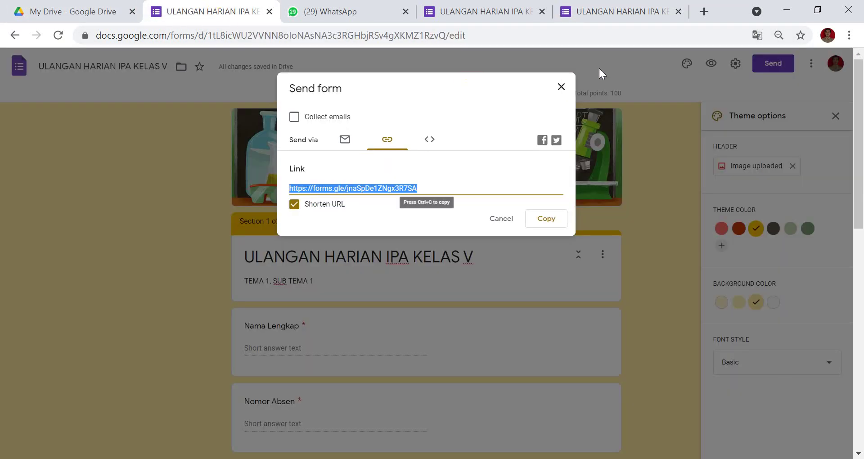
left_click(561, 86)
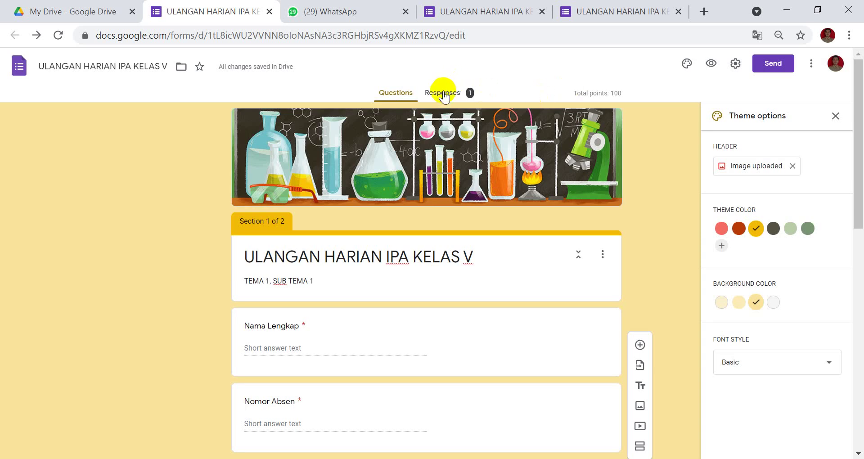
left_click(444, 94)
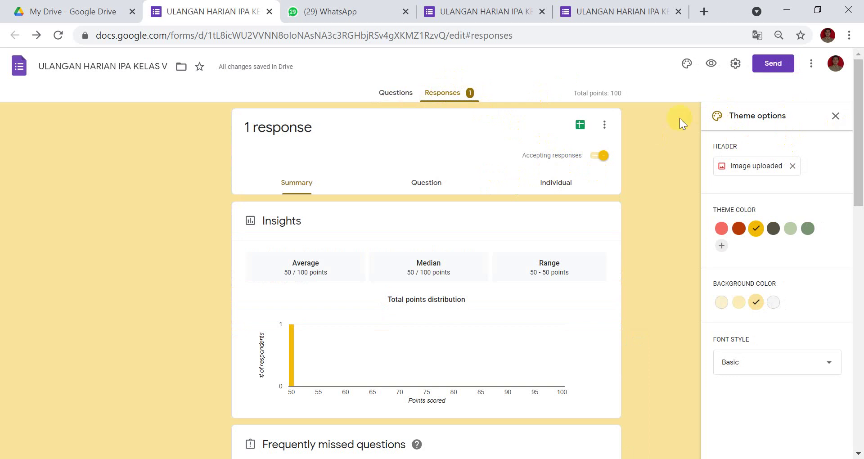
mouse_move(858, 129)
left_mouse_down()
mouse_move(857, 241)
mouse_move(855, 115)
left_mouse_up()
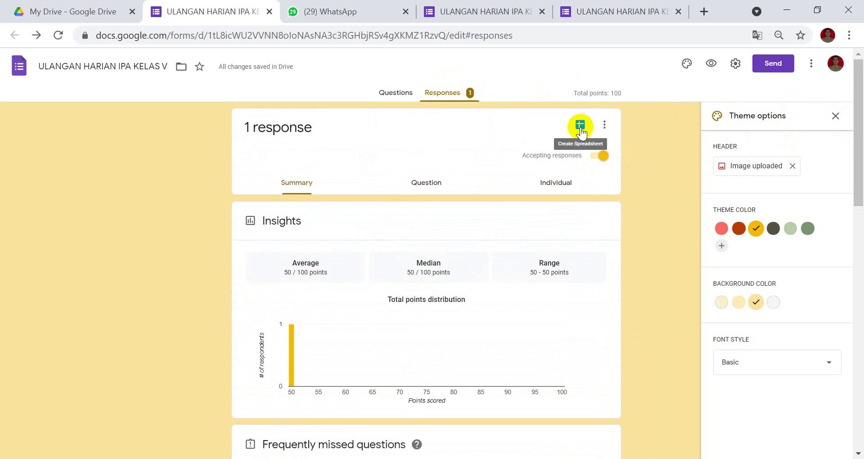
Export the form responses to a new spreadsheet and select the score of the first response in it.
left_click(580, 127)
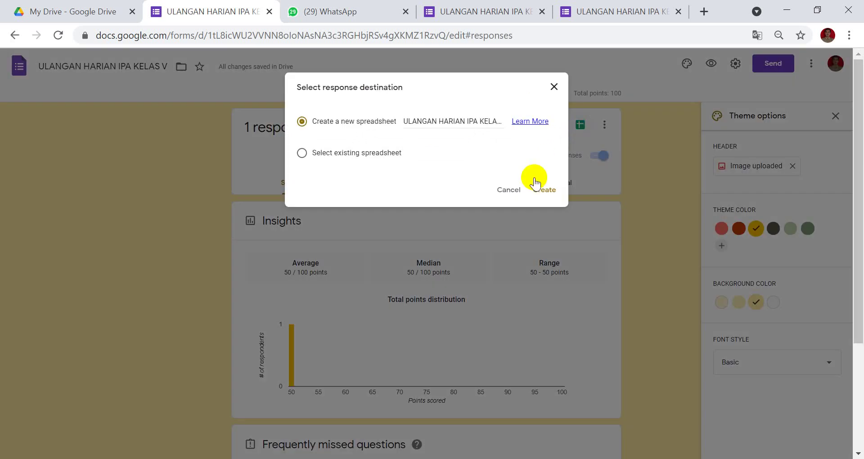
left_click(549, 190)
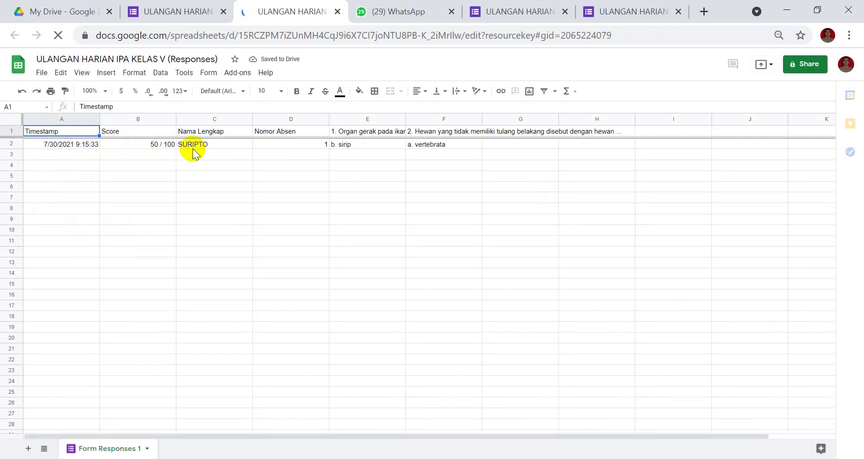
left_click(153, 145)
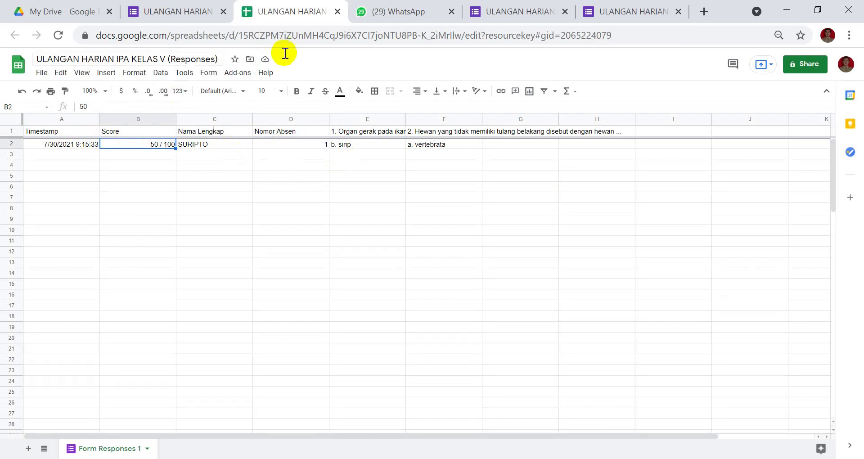
Return to the form's questions in the editor and close the theme options.
left_click(186, 12)
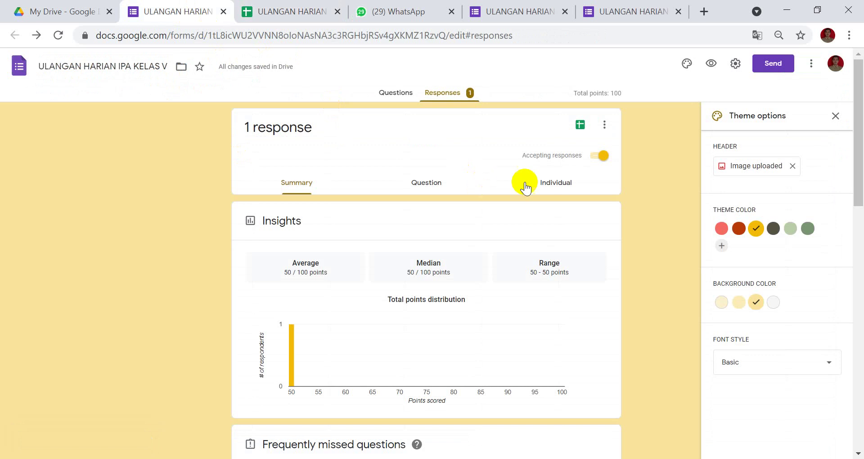
left_click(405, 90)
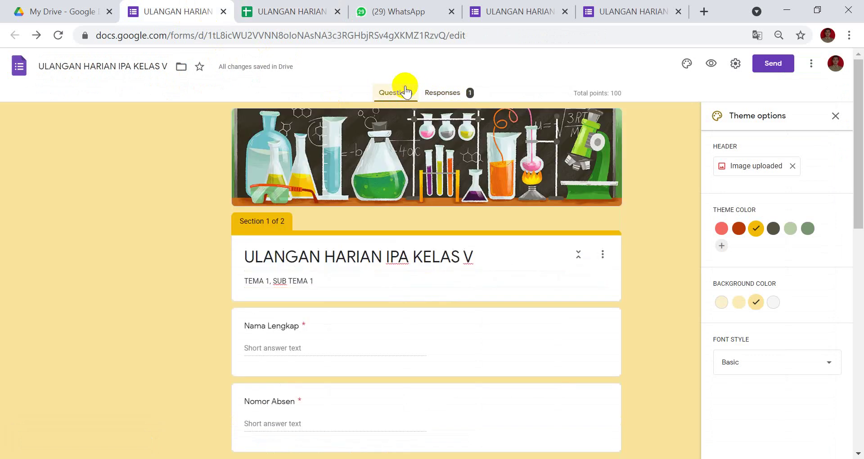
left_click(442, 93)
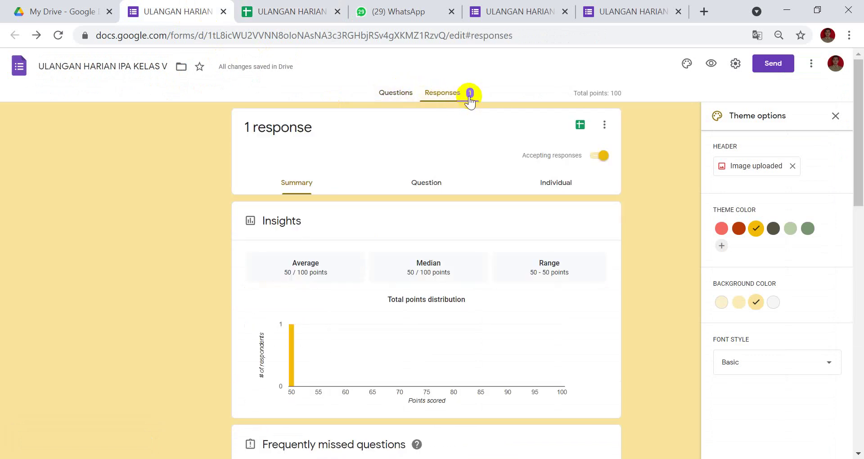
left_click(388, 93)
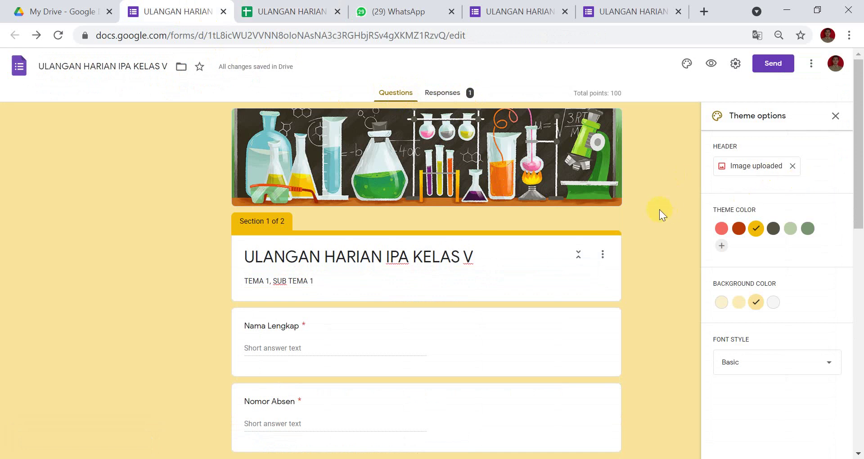
left_click(836, 118)
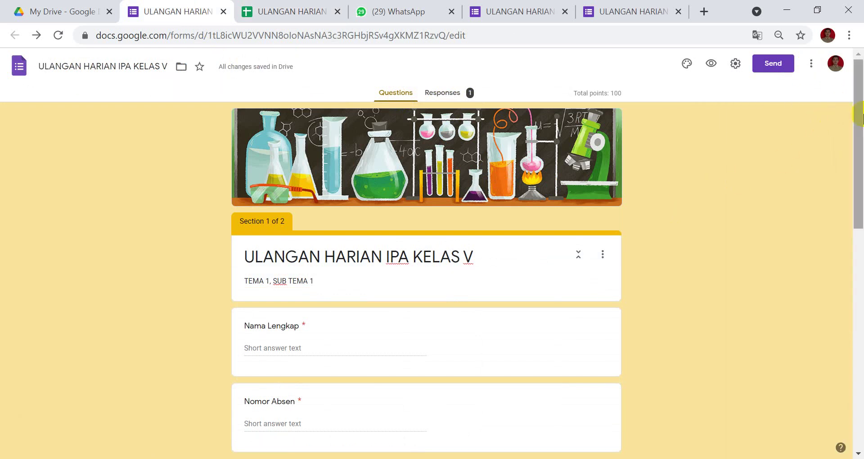
left_click_drag(862, 118, 852, 90)
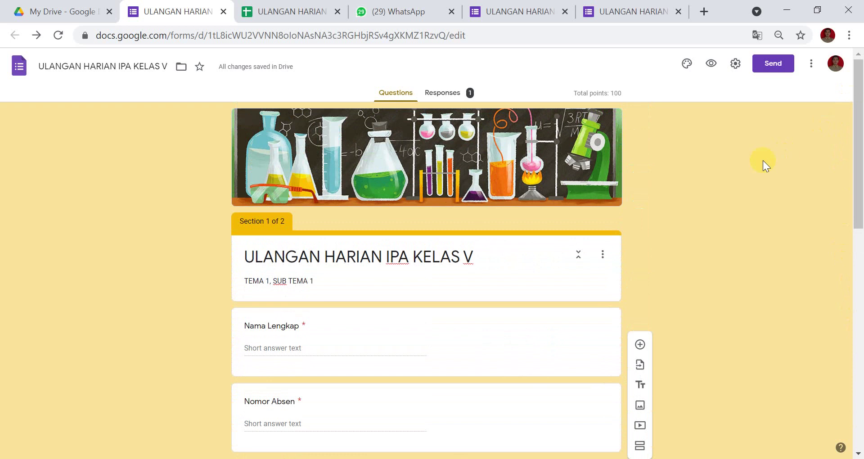